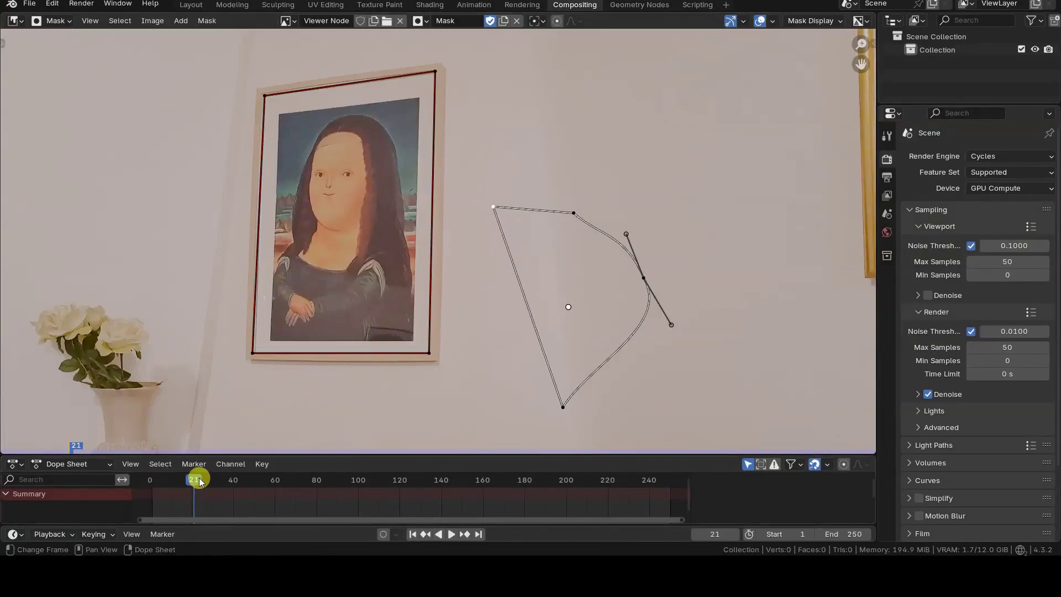
Switch the mask editor area to the Compositor and reposition the Mask node that feeds the Mix node.
mouse_move(199, 481)
left_mouse_down()
mouse_move(155, 481)
mouse_move(197, 480)
left_mouse_up()
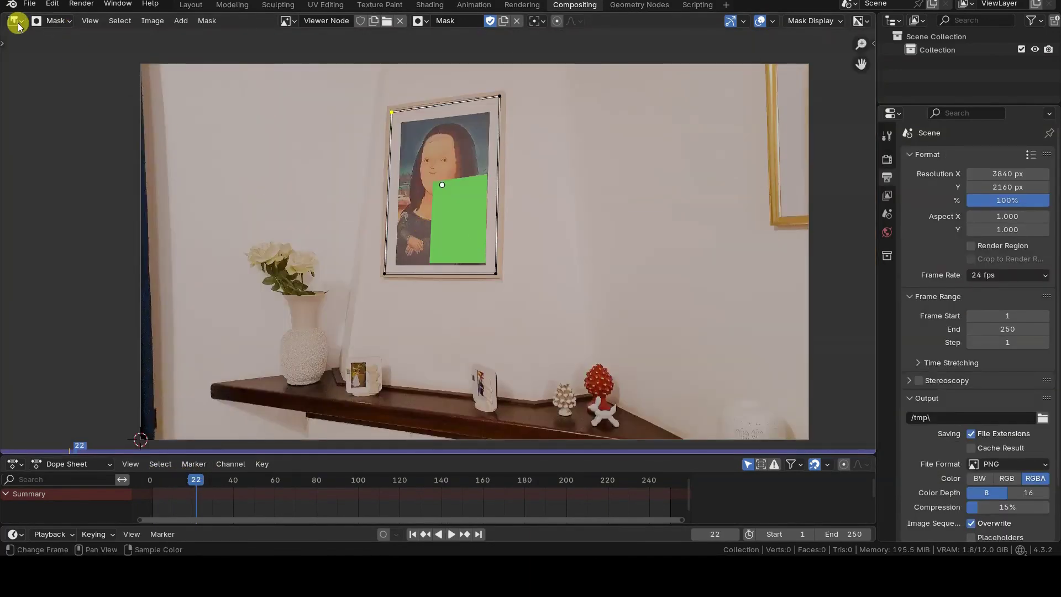
left_click(18, 24)
left_click(67, 100)
left_click(534, 278)
left_click(265, 363)
left_click(265, 403)
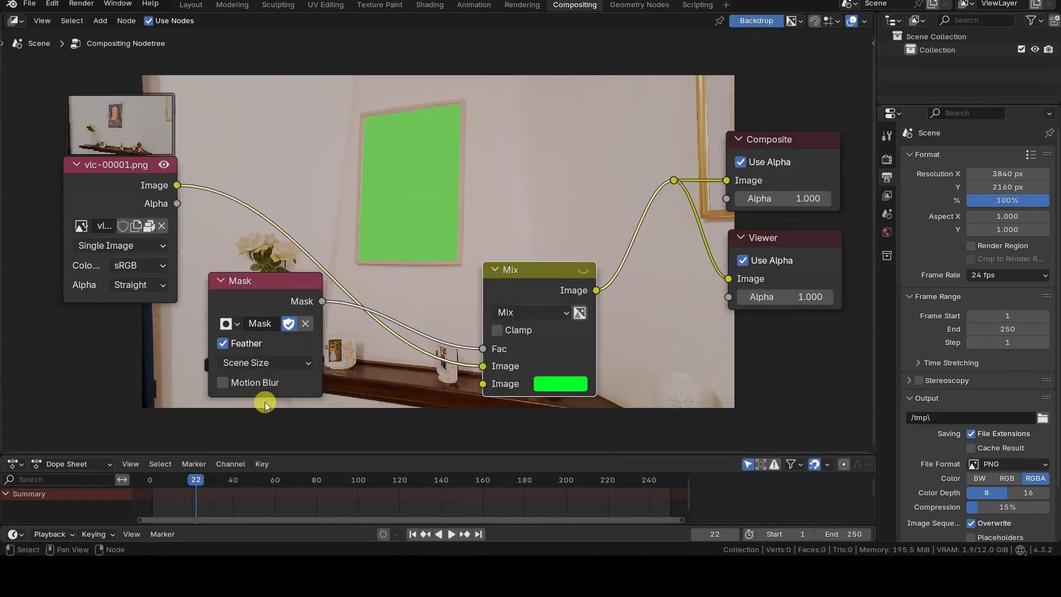
left_click_drag(298, 285, 307, 260)
scroll(342, 241, "up", 1)
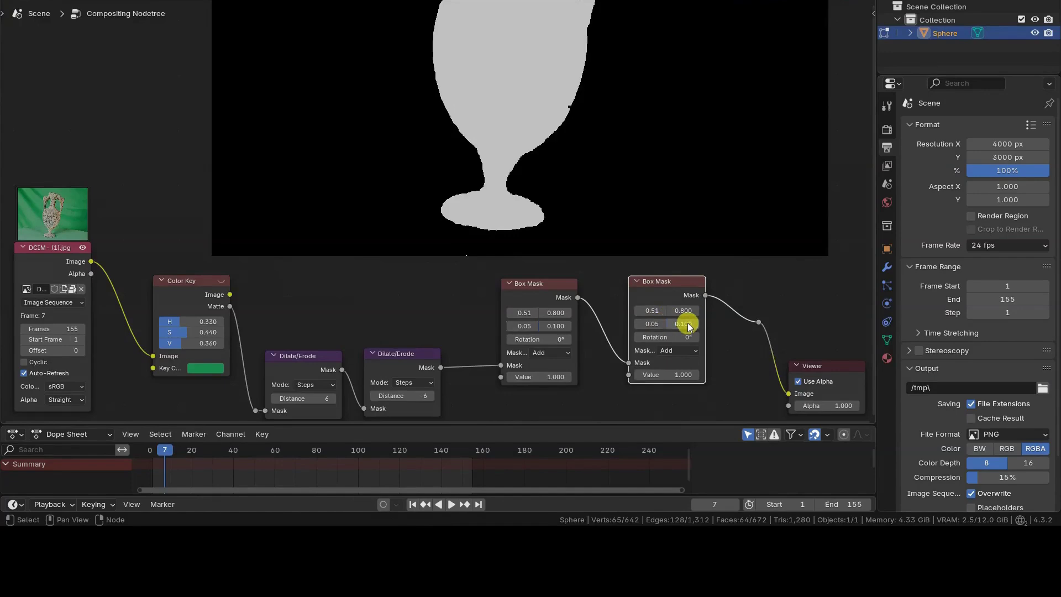
Set the second Box Mask to Subtract with Y 0.000, width 1.13 and height 0.072.
mouse_move(687, 324)
left_mouse_down()
mouse_move(696, 324)
mouse_move(621, 312)
mouse_move(689, 323)
mouse_move(679, 324)
mouse_move(713, 311)
mouse_move(644, 308)
mouse_move(671, 324)
left_mouse_up()
left_click(671, 311)
left_click(678, 350)
left_click(699, 375)
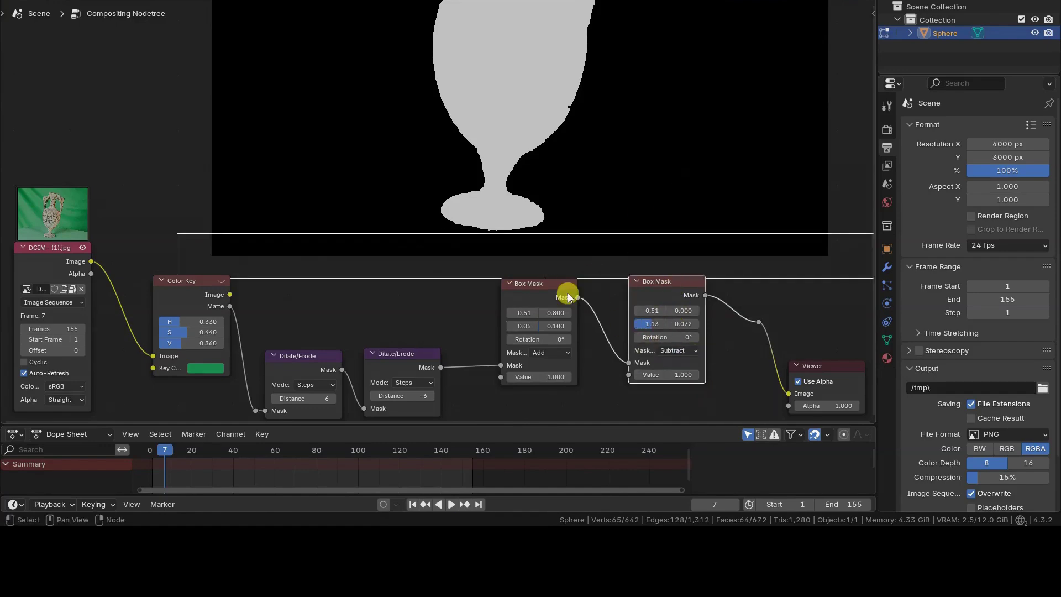
Move both Box Mask nodes closer to the Dilate/Erode nodes and start adding another node.
left_click(467, 280)
key("v")
key("v")
middle_click_drag(525, 124, 500, 277, "alt")
left_click(667, 283)
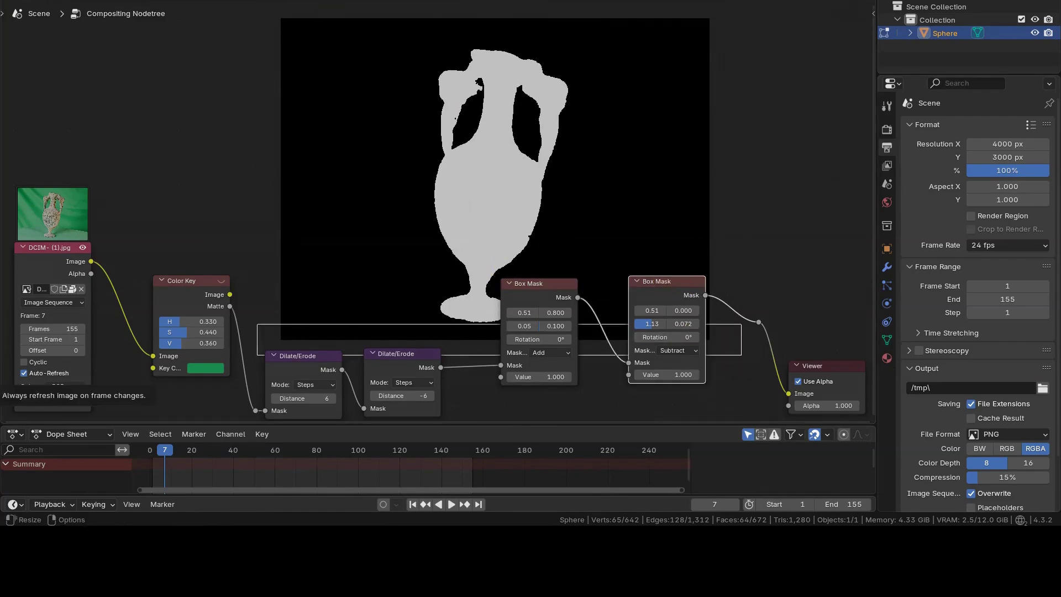
left_click_drag(543, 285, 505, 312)
left_click_drag(654, 283, 580, 313)
left_click(625, 254)
key("shift+a")
type("a")
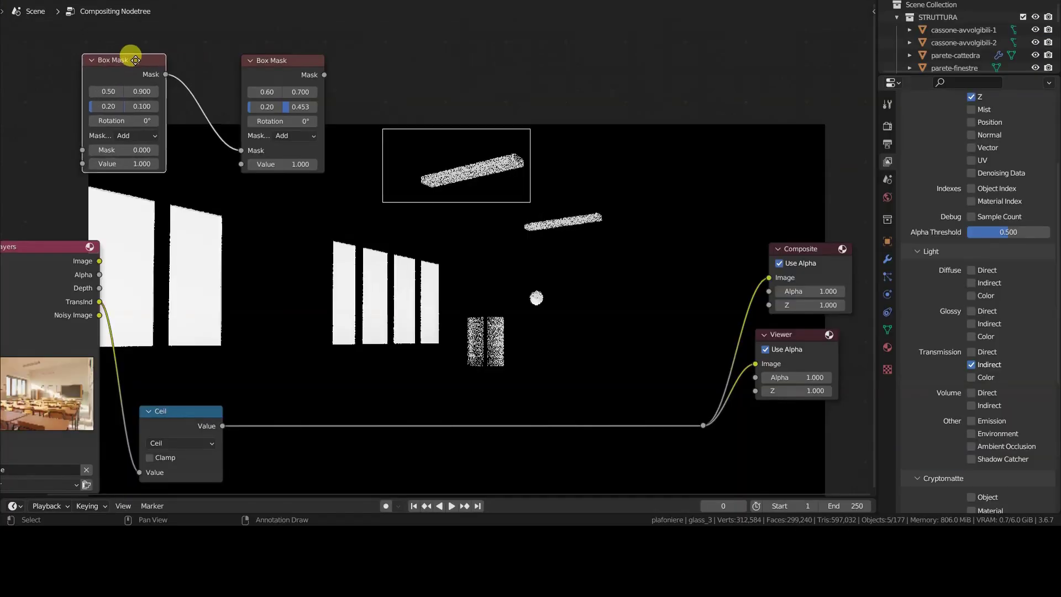
Place the two Box Mask nodes side by side, and link the second one's mask and again the Ceil value to the output reroute.
left_click_drag(131, 47, 123, 48)
left_click_drag(268, 64, 206, 58)
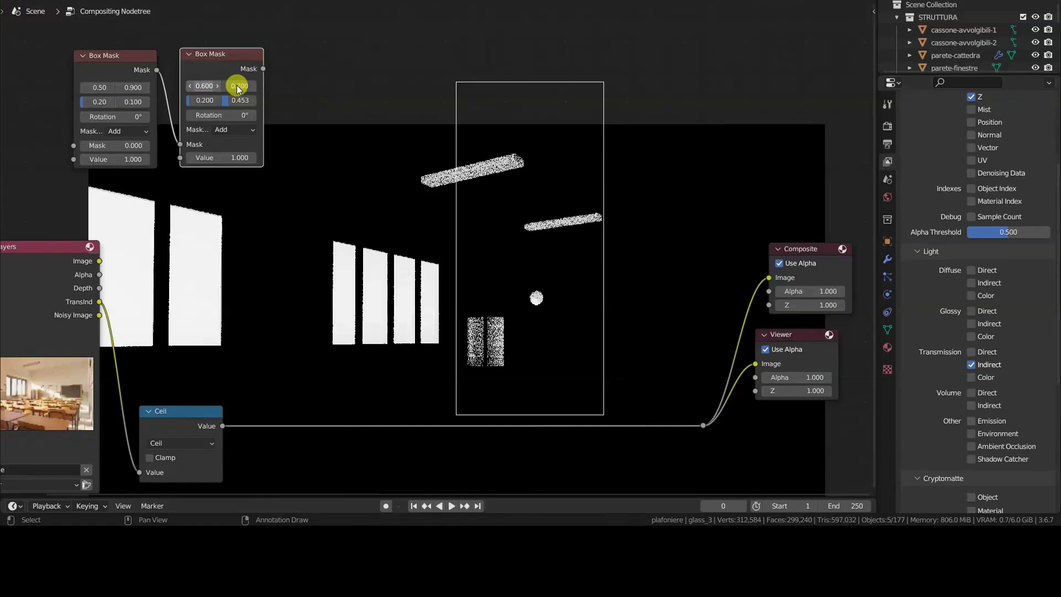
left_click_drag(263, 68, 704, 427)
left_click(416, 171)
left_click_drag(223, 426, 703, 426)
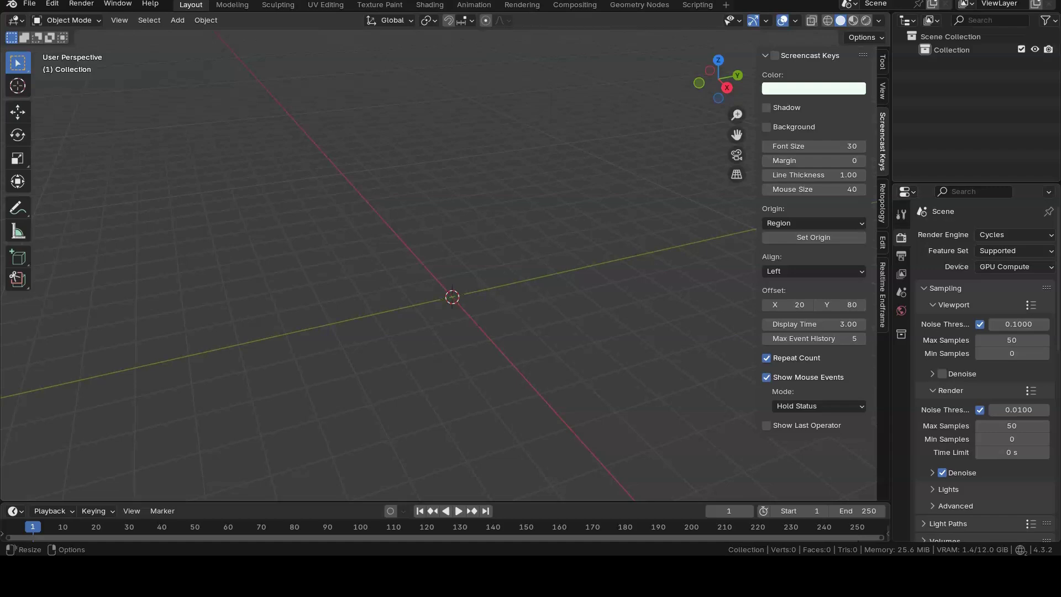
Open the Compositing workspace and delete the Render Layers node.
left_click(579, 7)
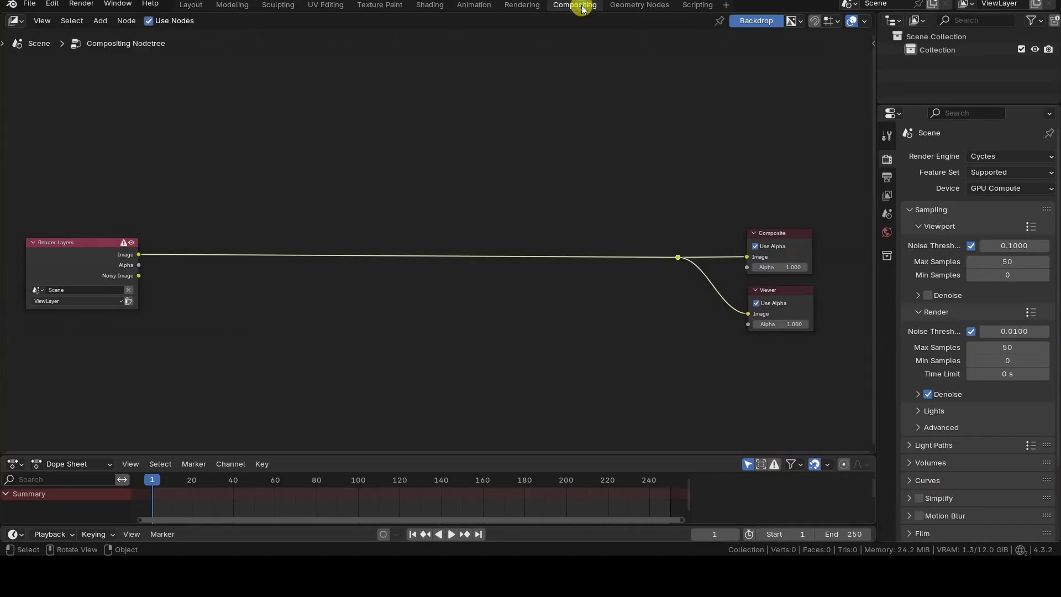
left_click(106, 251)
key("x")
scroll(394, 296, "up", 3)
middle_click_drag(575, 284, 479, 247)
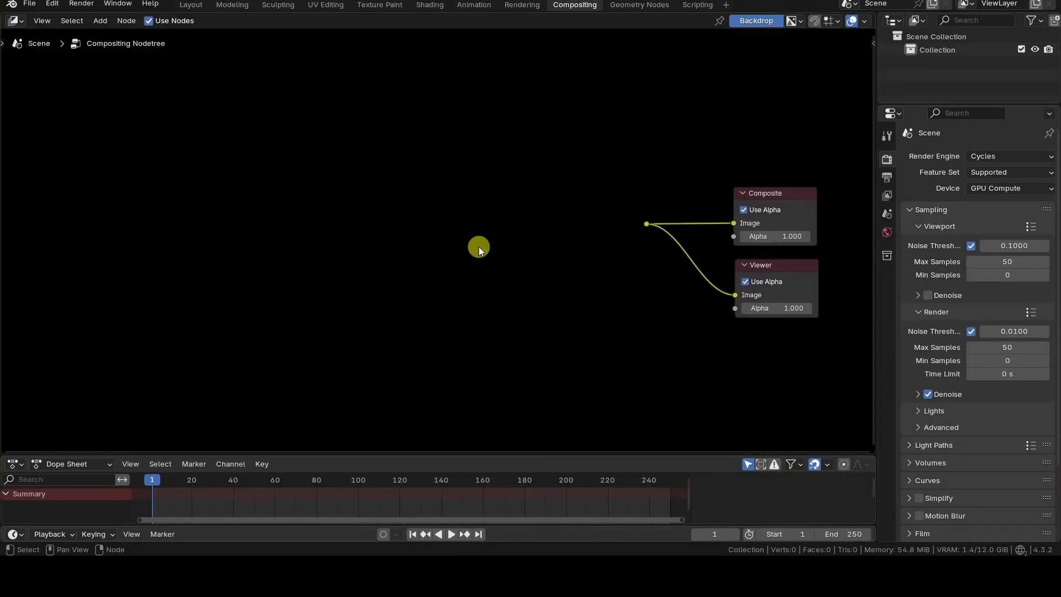
Add vlc-00001.png as an image node and link its Image output to the reroute feeding the Composite and Viewer nodes.
left_click_drag(194, 223, 193, 223)
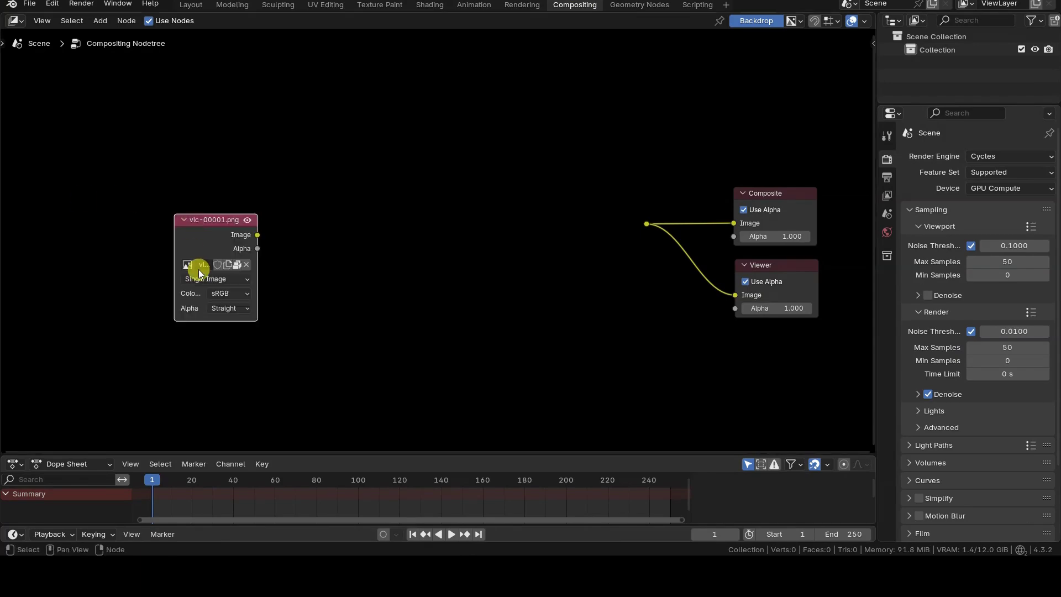
left_click_drag(256, 235, 644, 224)
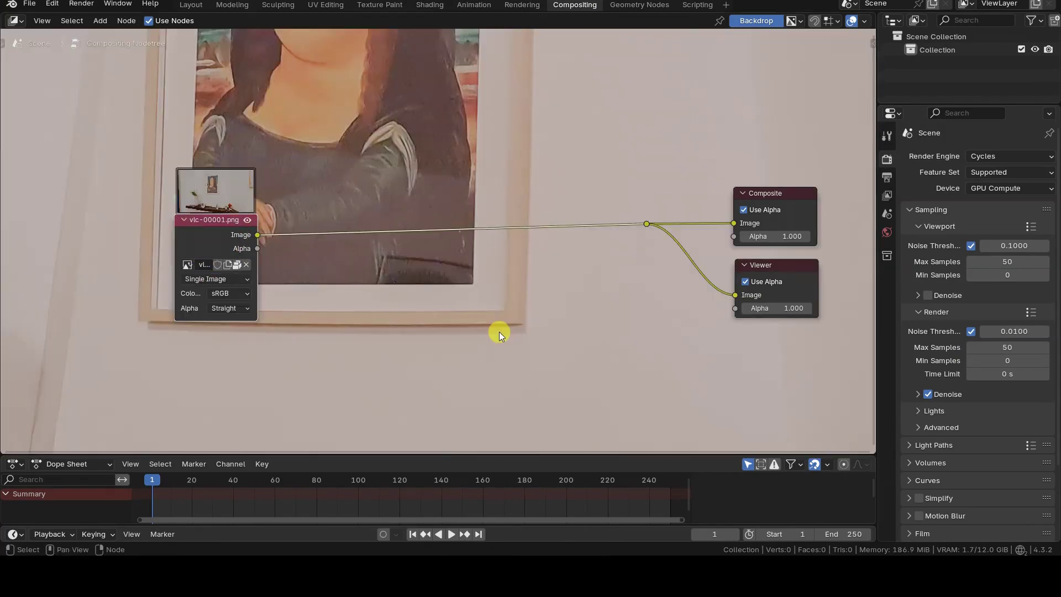
key("v")
key("v")
key("v")
key("v")
key("v")
key("v")
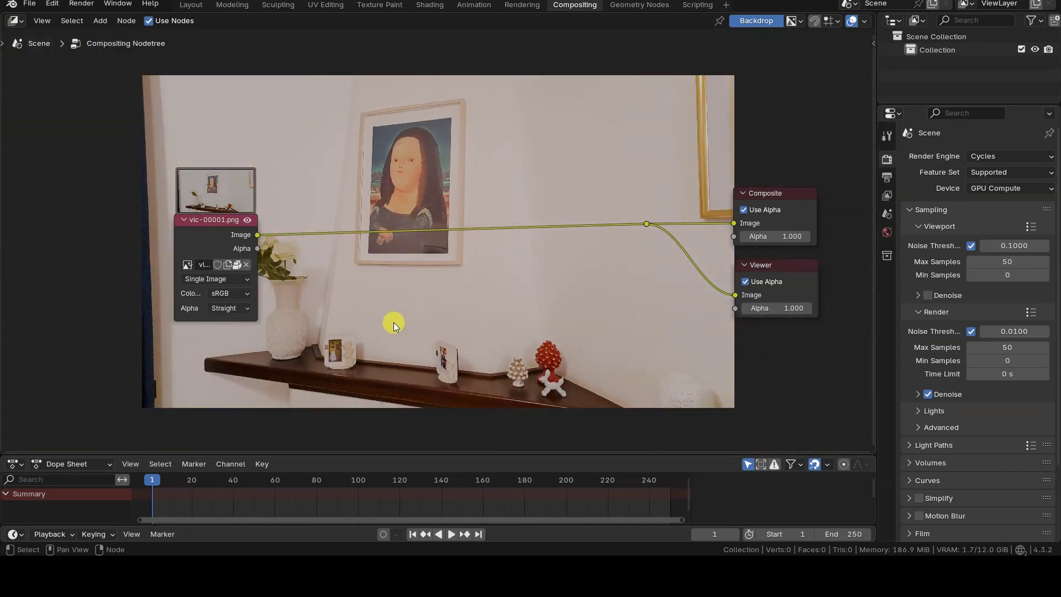
Move the image node up slightly and shift the reroute, Composite and Viewer nodes closer to it.
left_click(220, 221)
left_click_drag(220, 221, 209, 186)
left_click(545, 193)
left_click_drag(599, 149, 838, 352)
key("g")
left_click(706, 326)
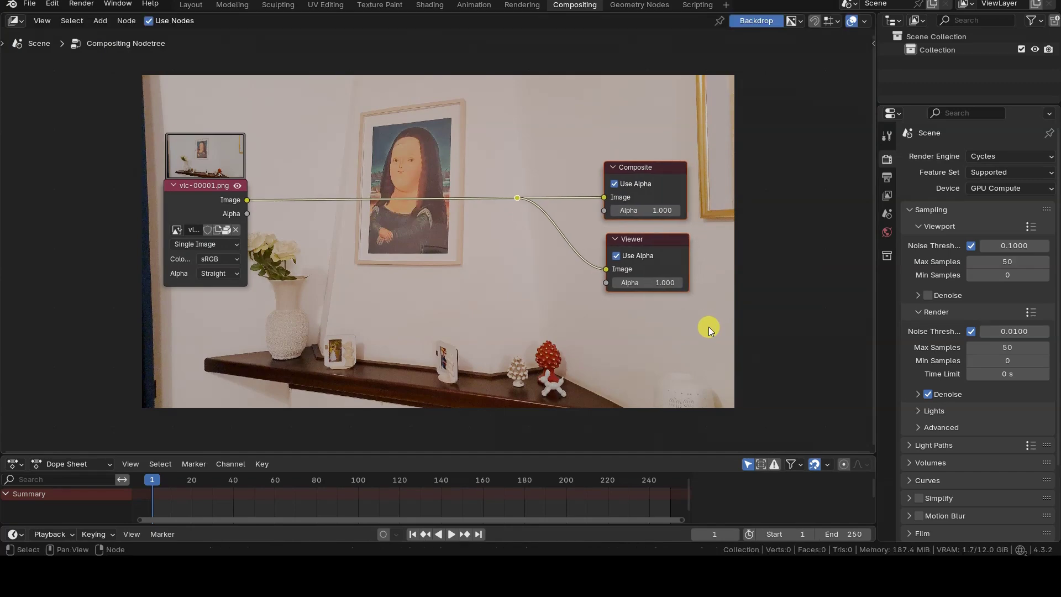
scroll(672, 329, "up", 1)
scroll(672, 330, "up", 1)
left_click(694, 238)
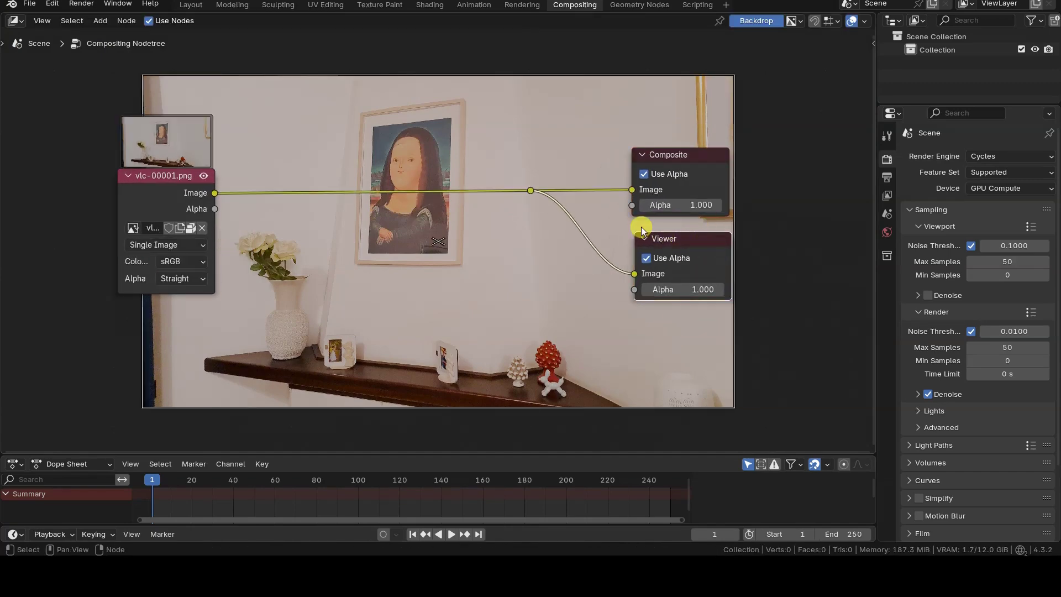
Toggle the compositor backdrop off and back on.
left_click(771, 22)
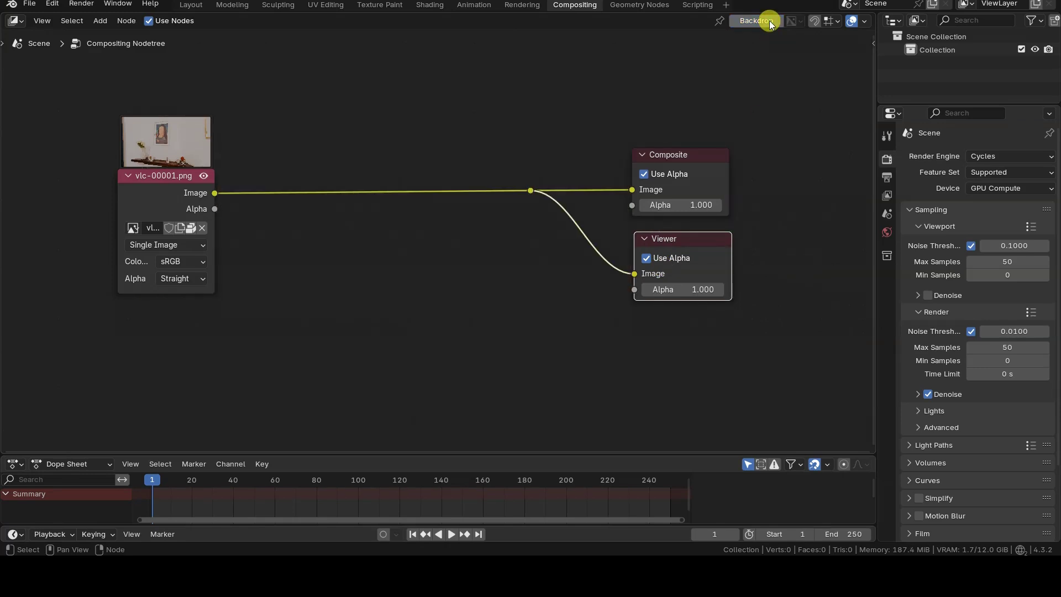
left_click(769, 21)
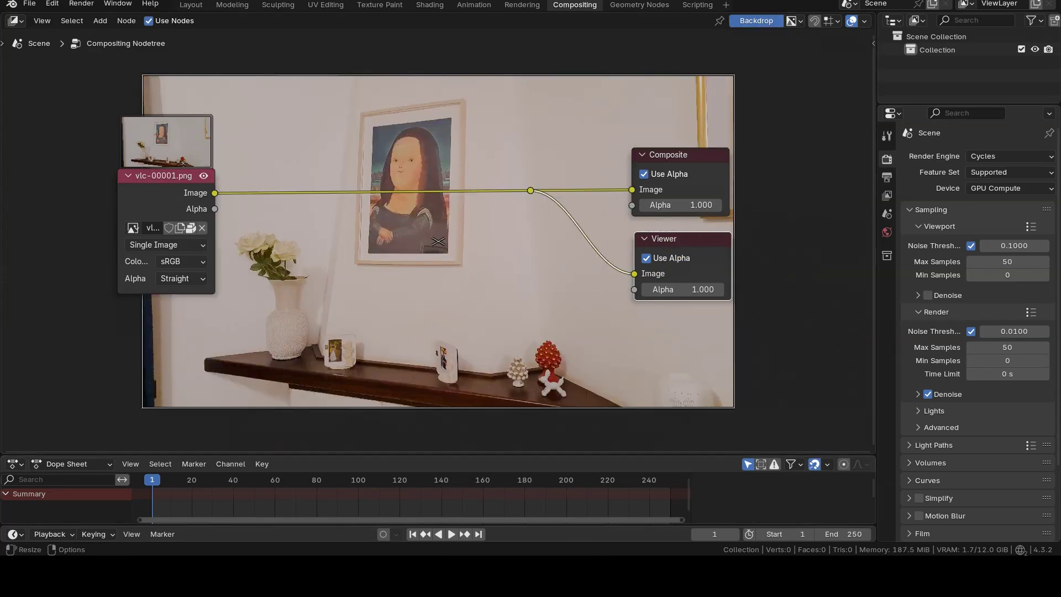
left_click(147, 43)
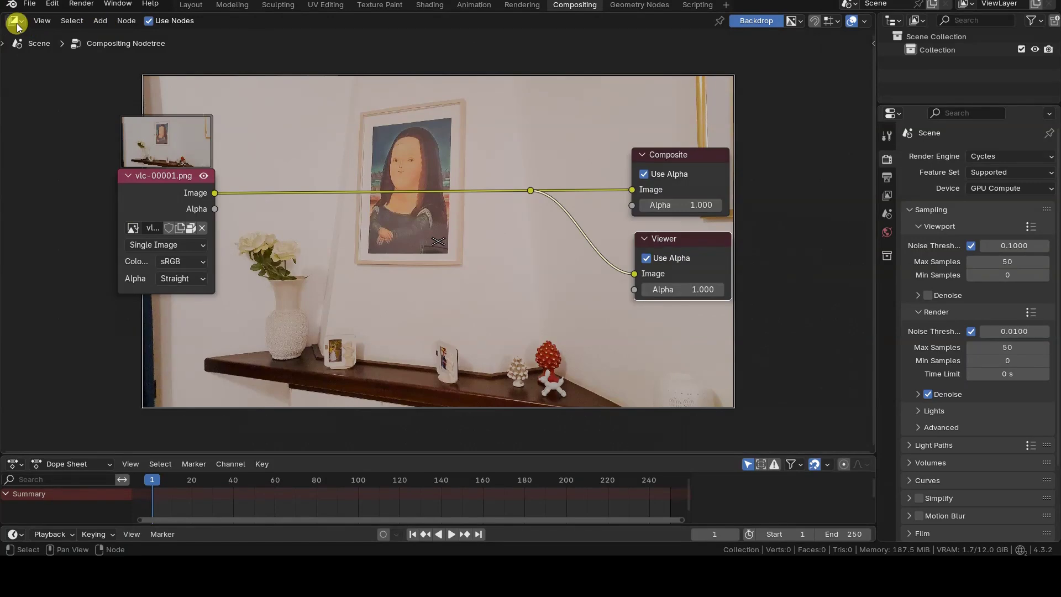
Switch the node editor area to the Image Editor and display the Viewer Node image.
left_click(16, 24)
left_click(72, 74)
left_click(383, 180)
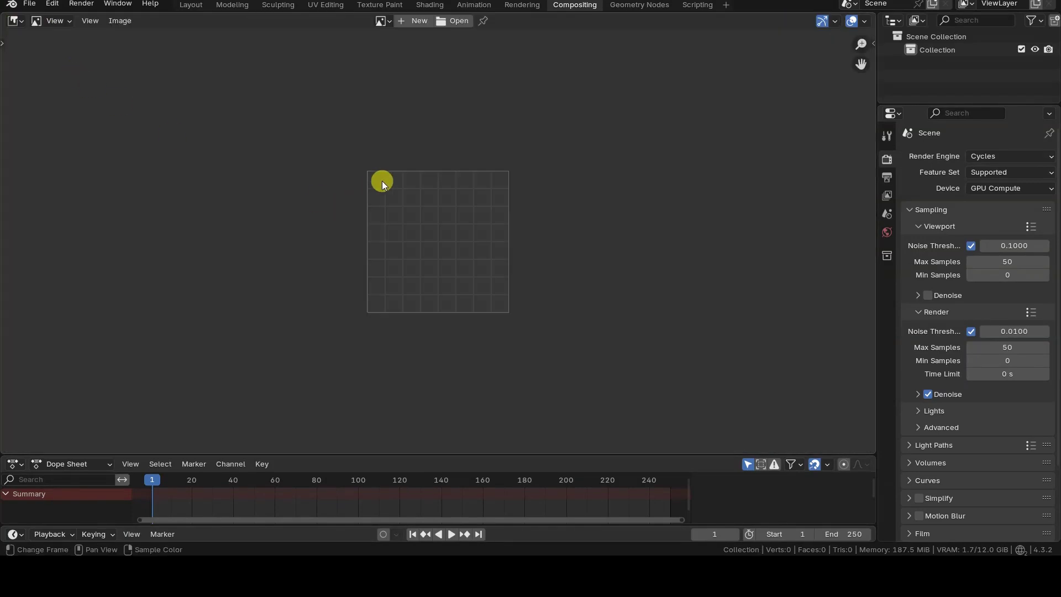
left_click(381, 21)
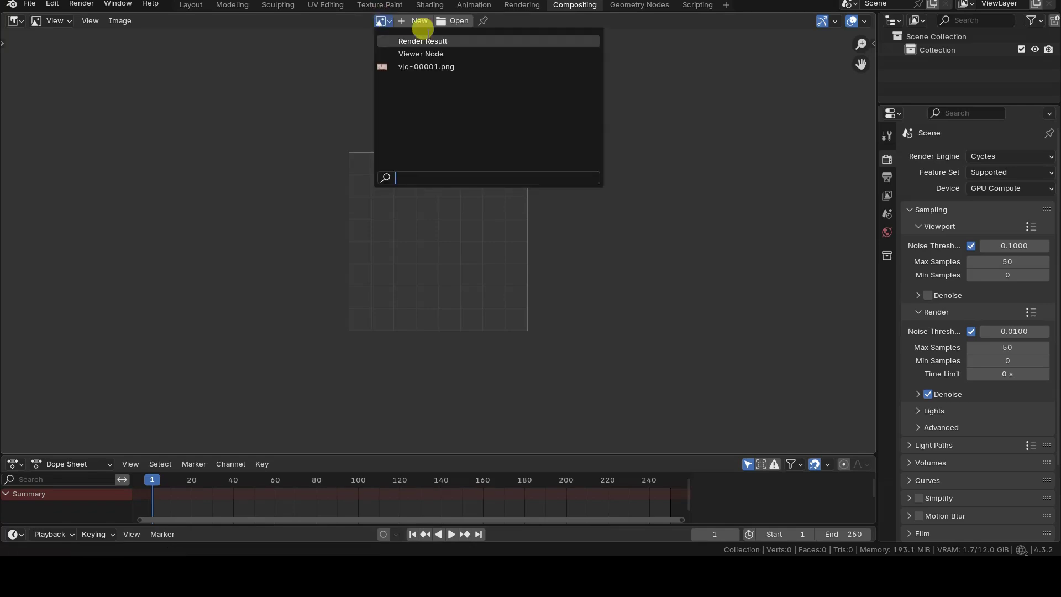
left_click(469, 54)
scroll(489, 192, "down", 5)
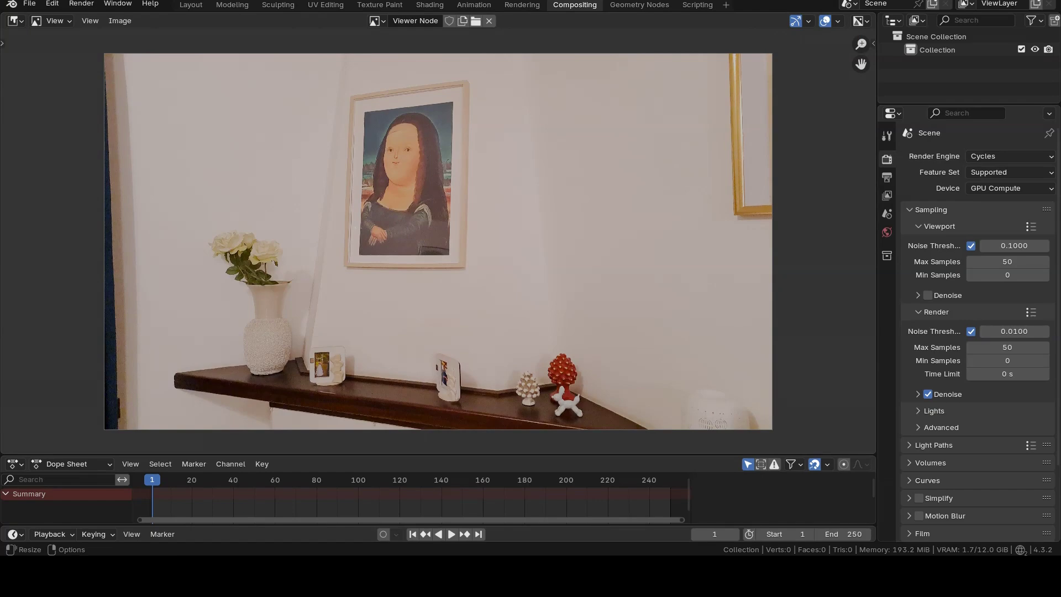
Set the Image Editor to Mask mode and create a new mask.
left_click(65, 21)
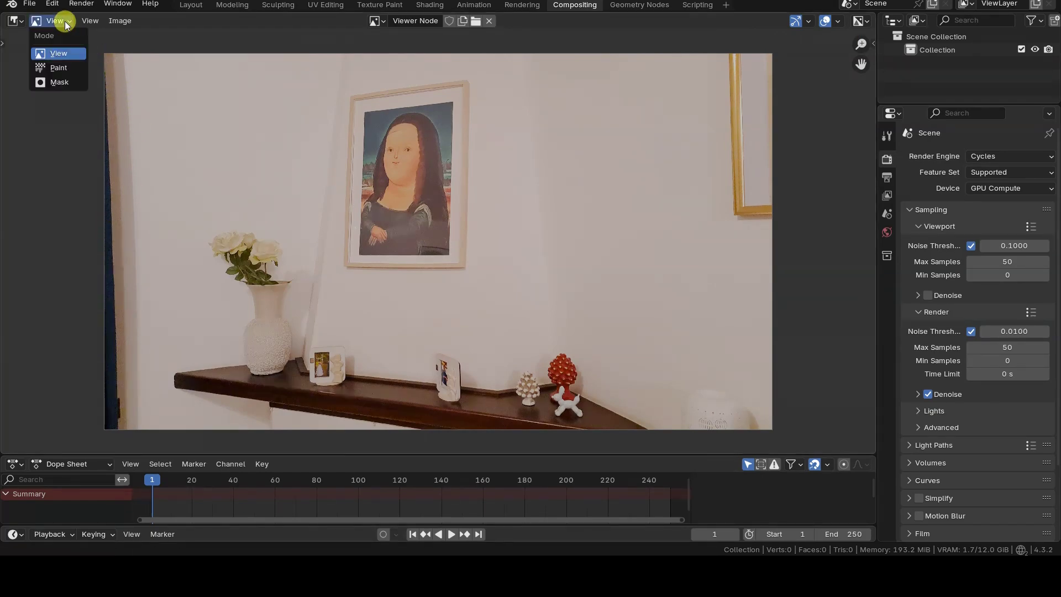
left_click(78, 82)
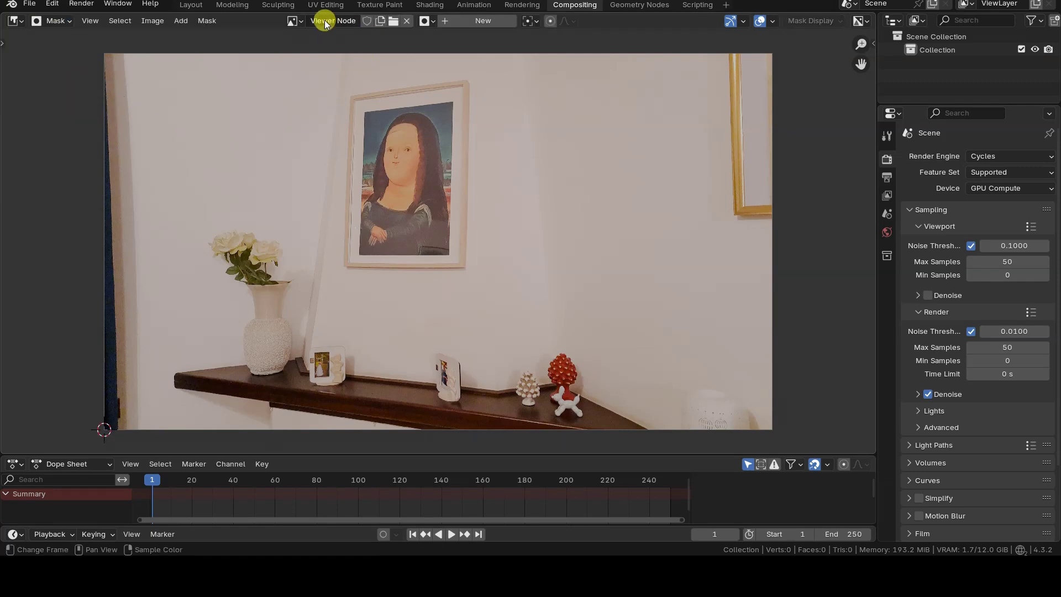
left_click(426, 23)
left_click(427, 23)
left_click(506, 22)
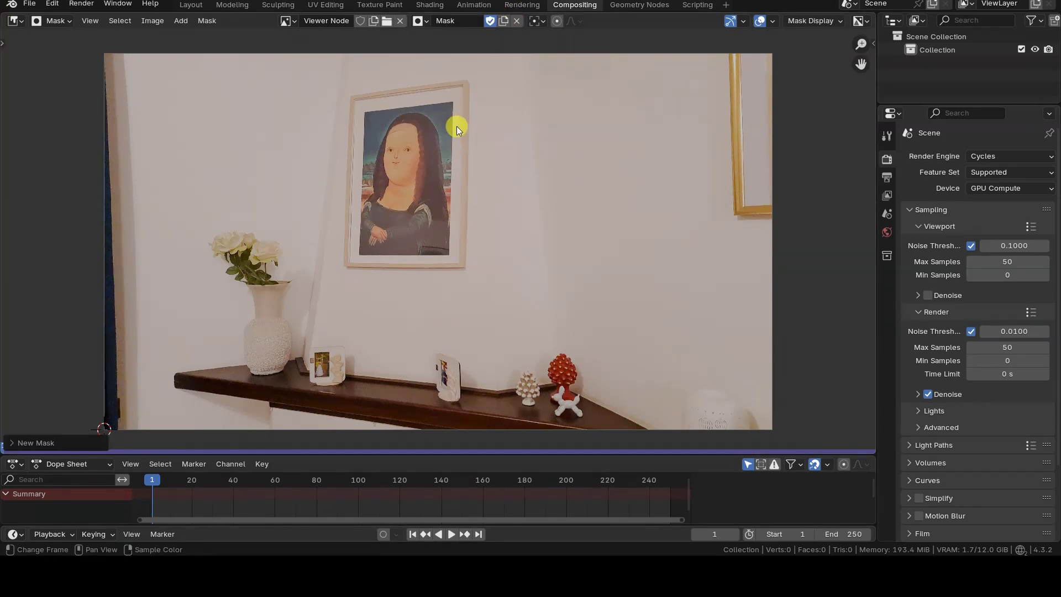
Check the list of existing masks and the editable name of the current mask.
left_click(420, 20)
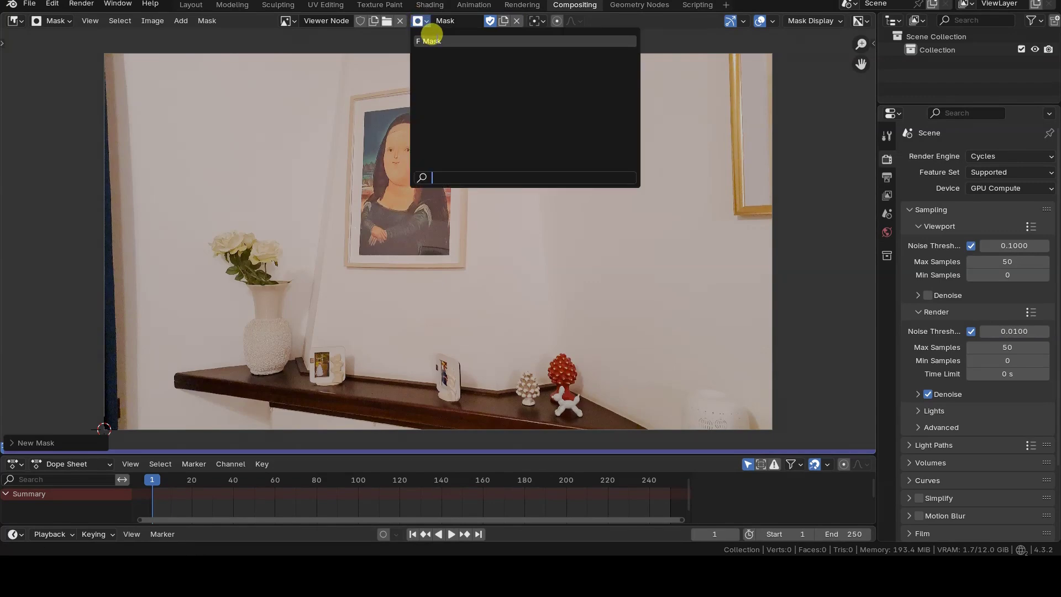
left_click(429, 22)
double_click(458, 21)
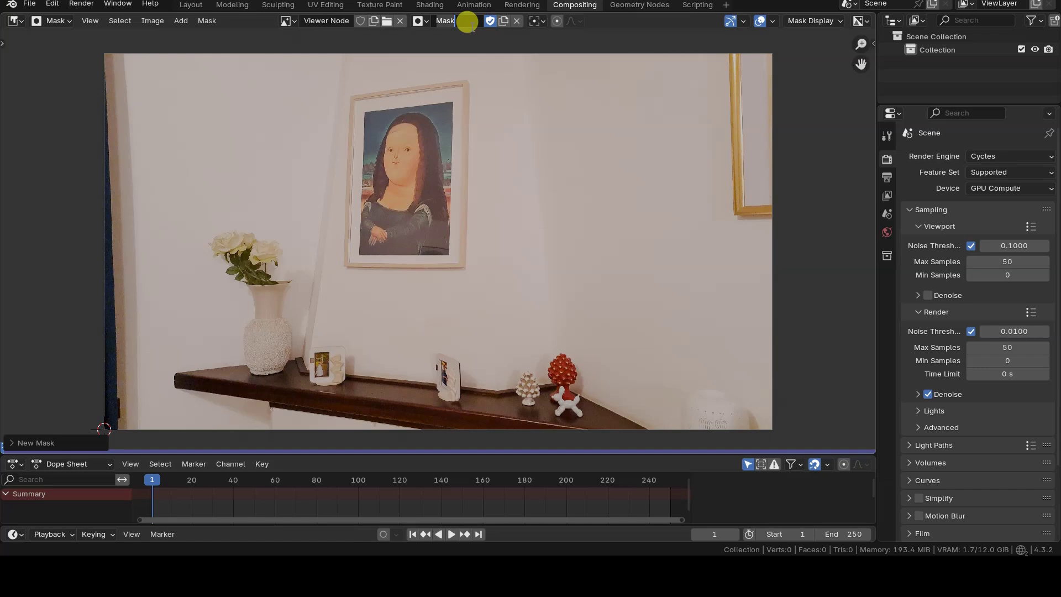
left_click_drag(467, 22, 420, 24)
key("Return")
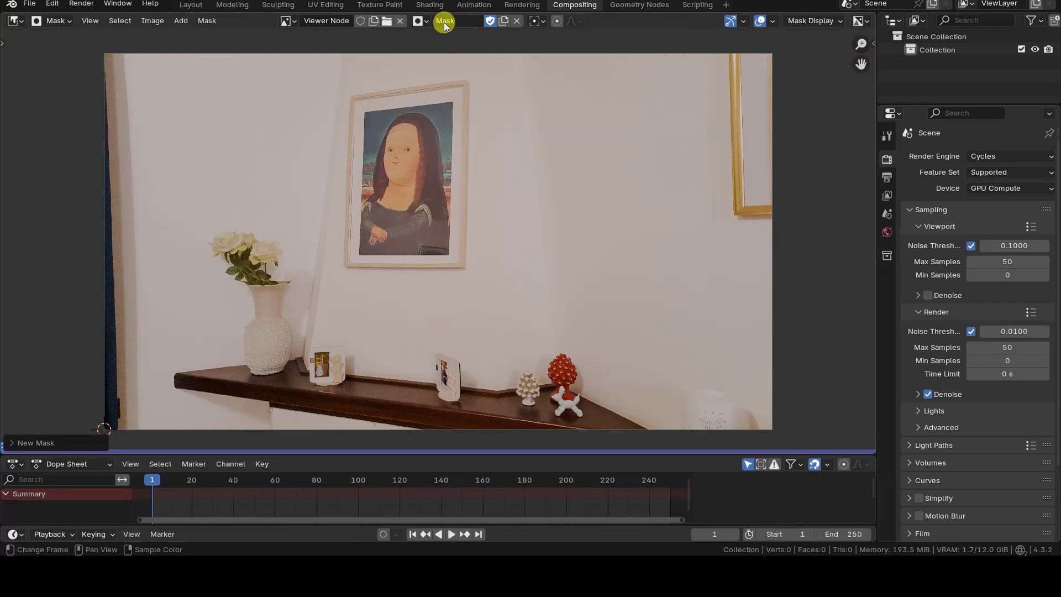
Add a circle to the mask and scale and place it on the wall above the flowers, beside the framed picture.
left_click(185, 21)
left_click(213, 35)
key("g")
left_click(320, 180)
key("s")
left_click(411, 269)
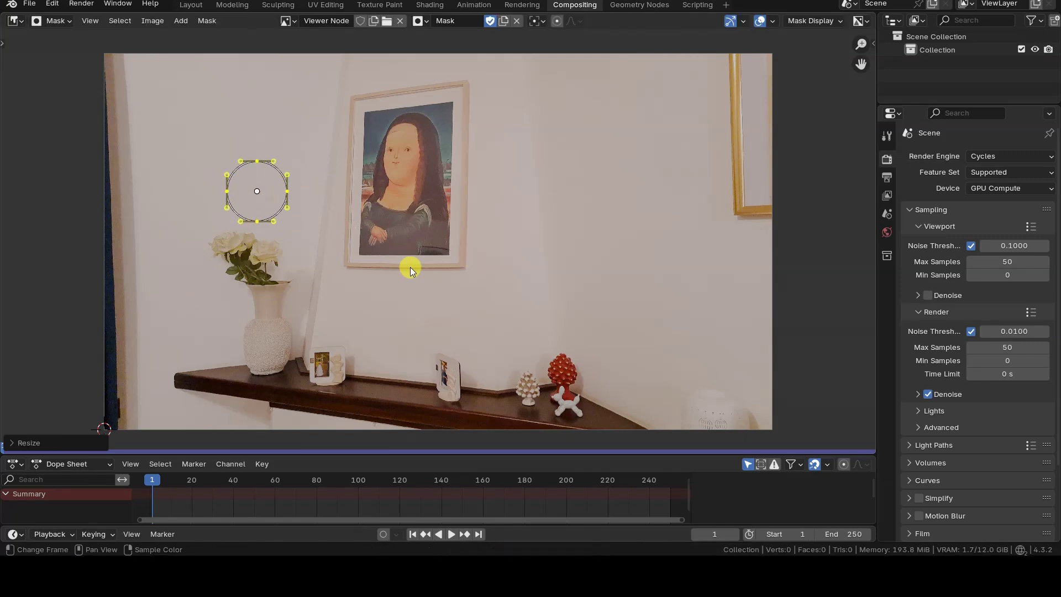
Add a square to the mask, shrink it and place it on the wall to the right of the framed picture.
key("shift+a")
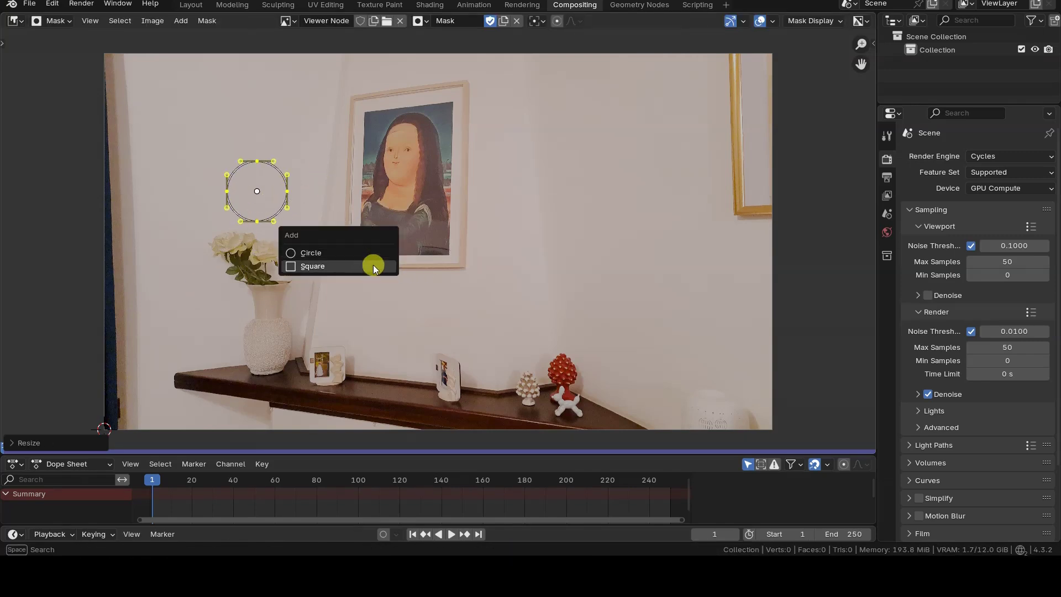
left_click(373, 264)
key("g")
left_click(569, 189)
key("s")
left_click(473, 197)
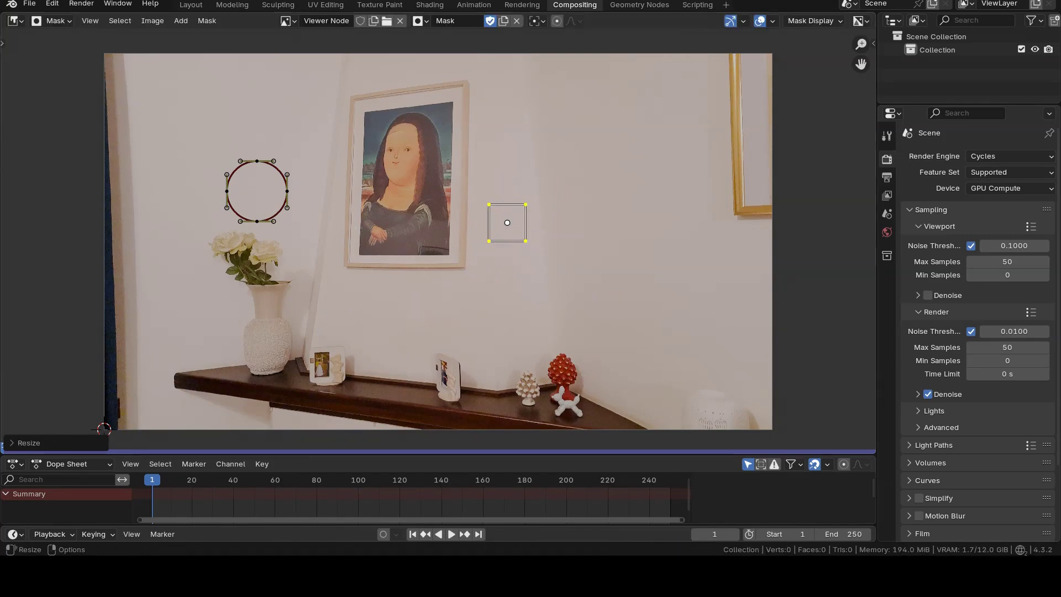
Move the square mask's two upper points onto the upper corners of the picture frame.
left_click(490, 205)
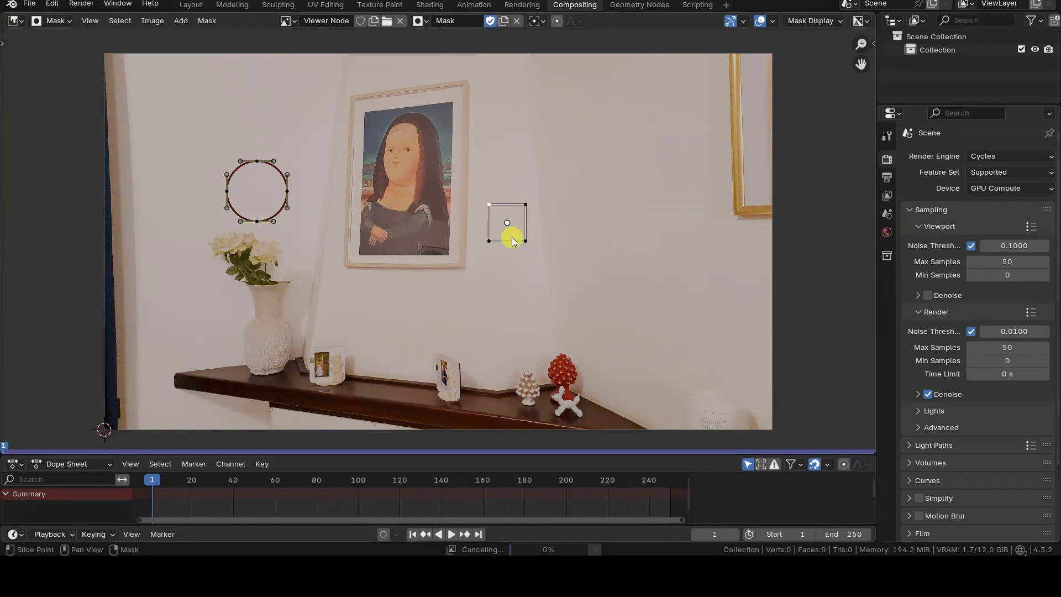
key("g")
left_click(378, 132)
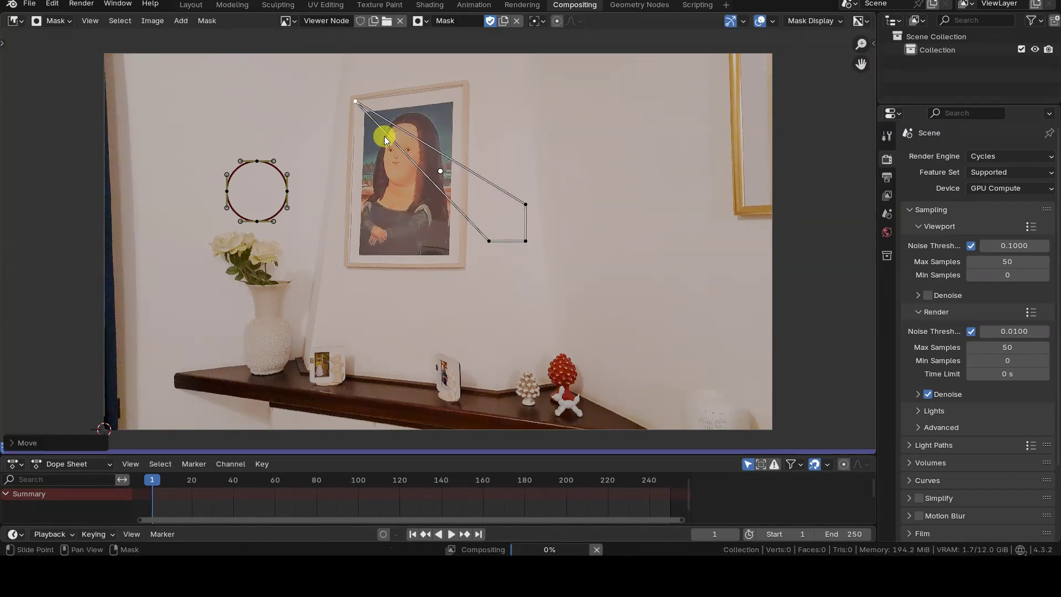
left_click(526, 205)
key("g")
left_click(464, 83)
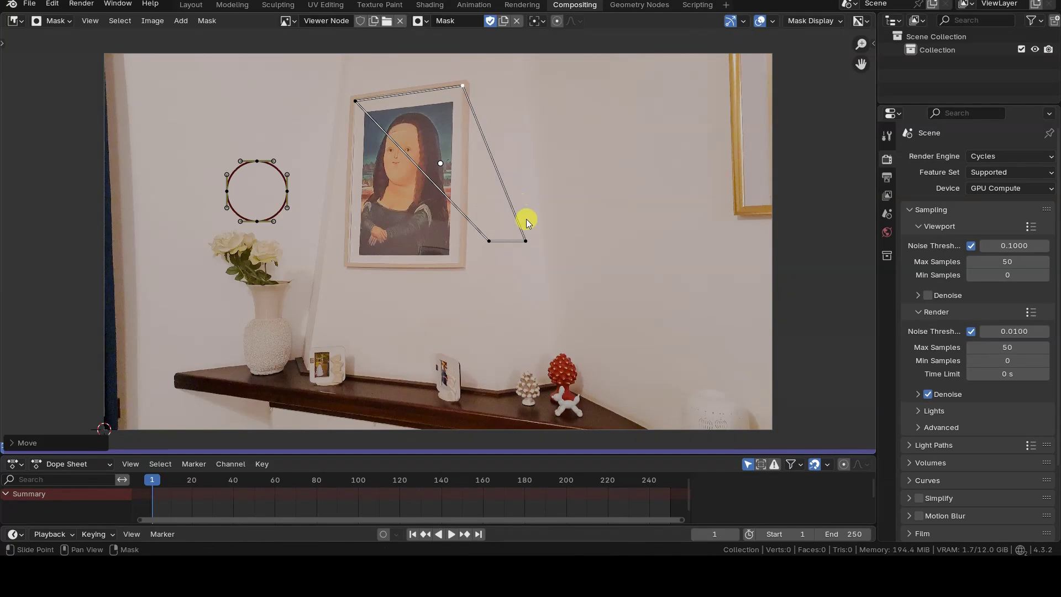
Move the square mask's two lower points onto the lower corners of the picture frame.
left_click(489, 239)
key("g")
left_click(344, 252)
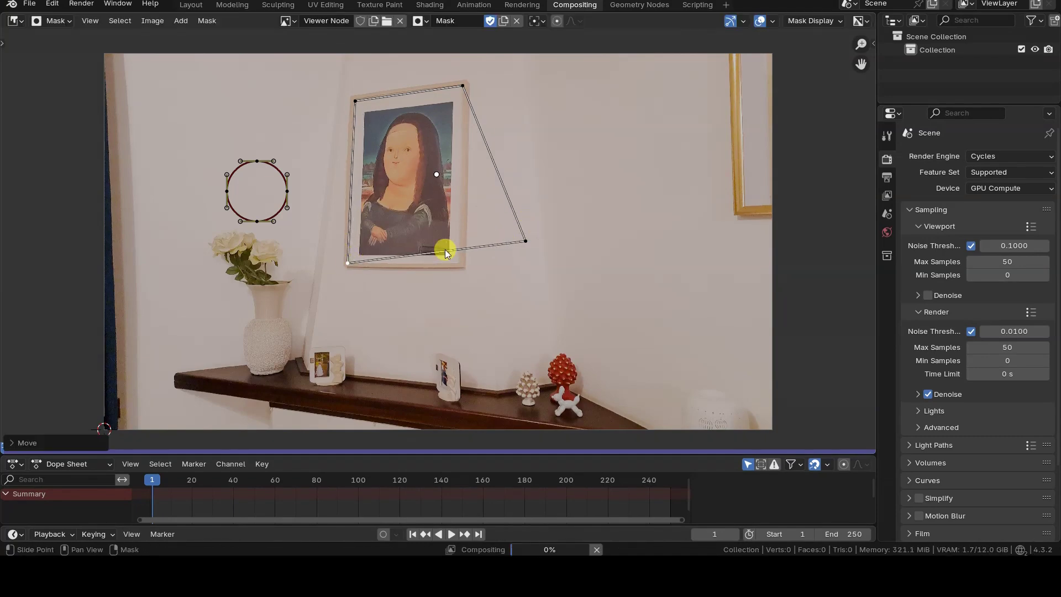
key("g")
left_click(462, 264)
Select the whole circle mask above the flowers and move it onto the wall beside the picture's right edge.
key("b")
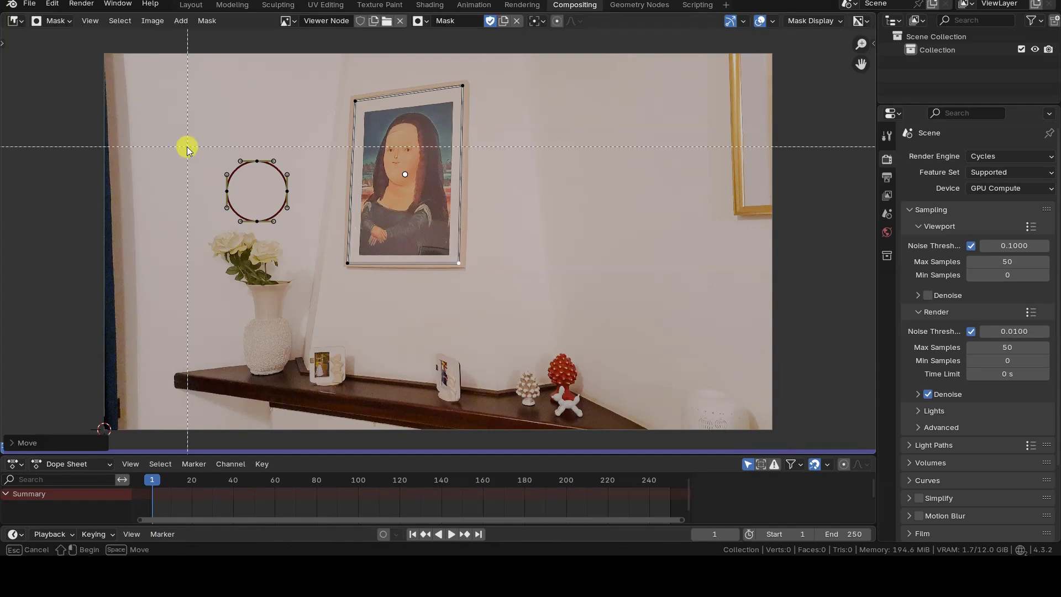
left_click_drag(188, 146, 308, 258)
key("g")
left_click(517, 272)
key("ctrl+z")
key("b")
middle_click_drag(409, 236, 497, 305)
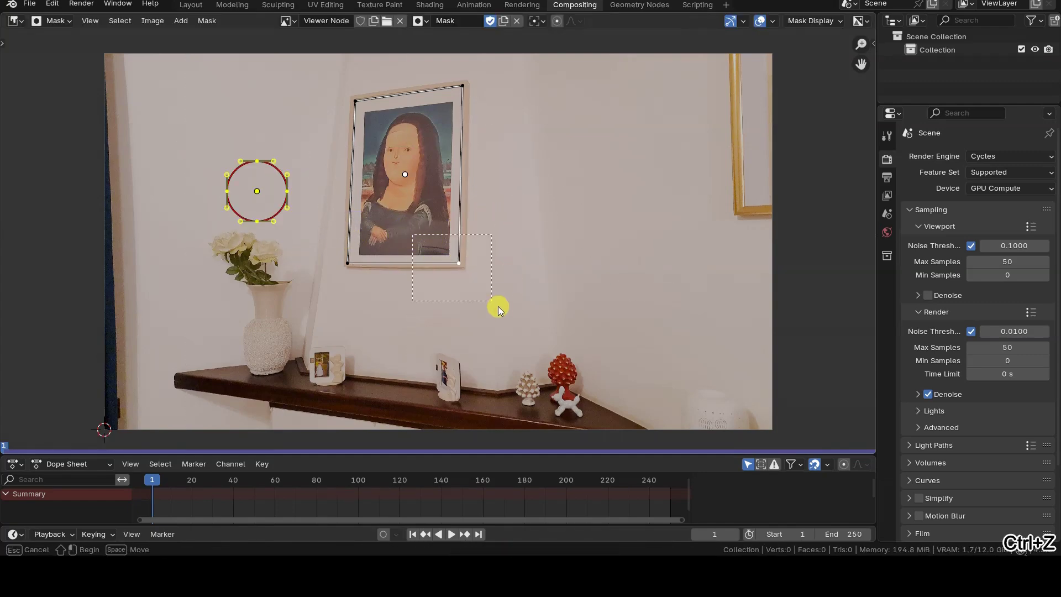
key("g")
left_click(546, 285)
Stretch the circle mask into a tall oval by moving its top point up and its bottom point down.
left_click(520, 198)
key("g")
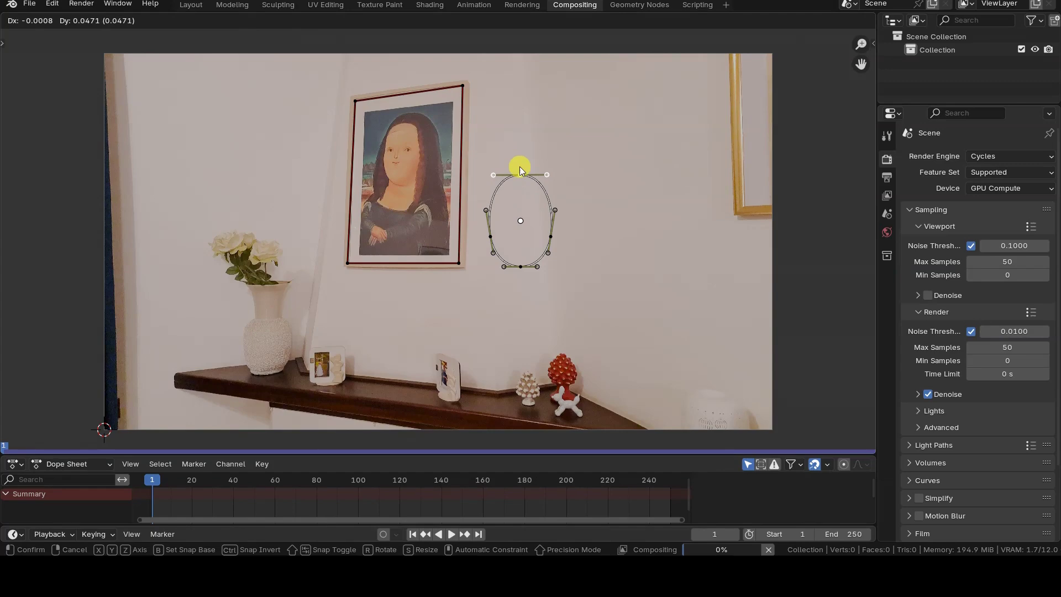
left_click(520, 166)
left_click(520, 268)
key("g")
left_click(515, 289)
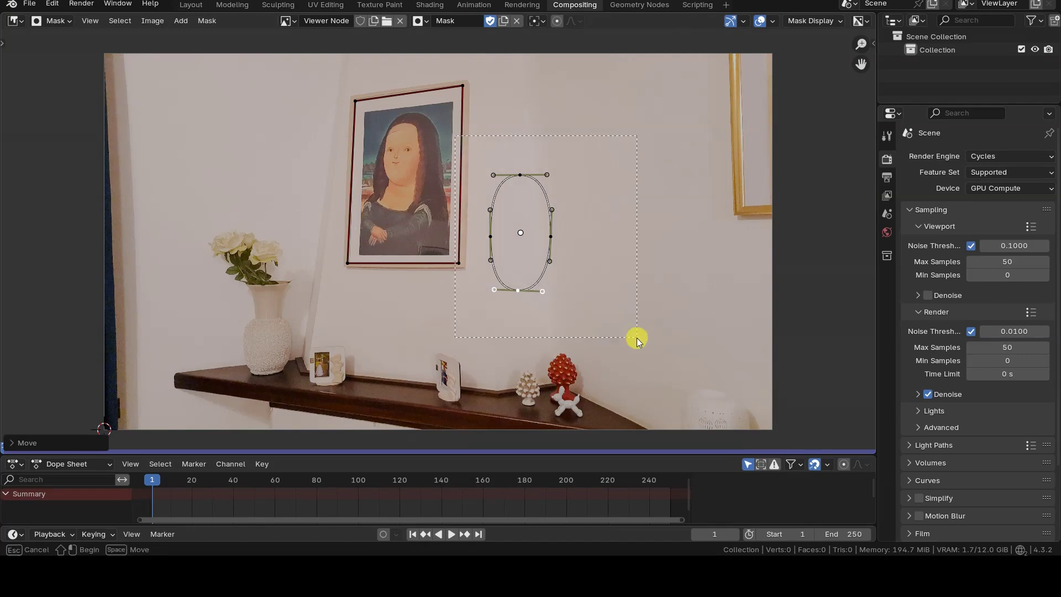
Move the whole oval farther from the picture, scale it down slightly and rotate it to lie horizontally.
key("a")
key("g")
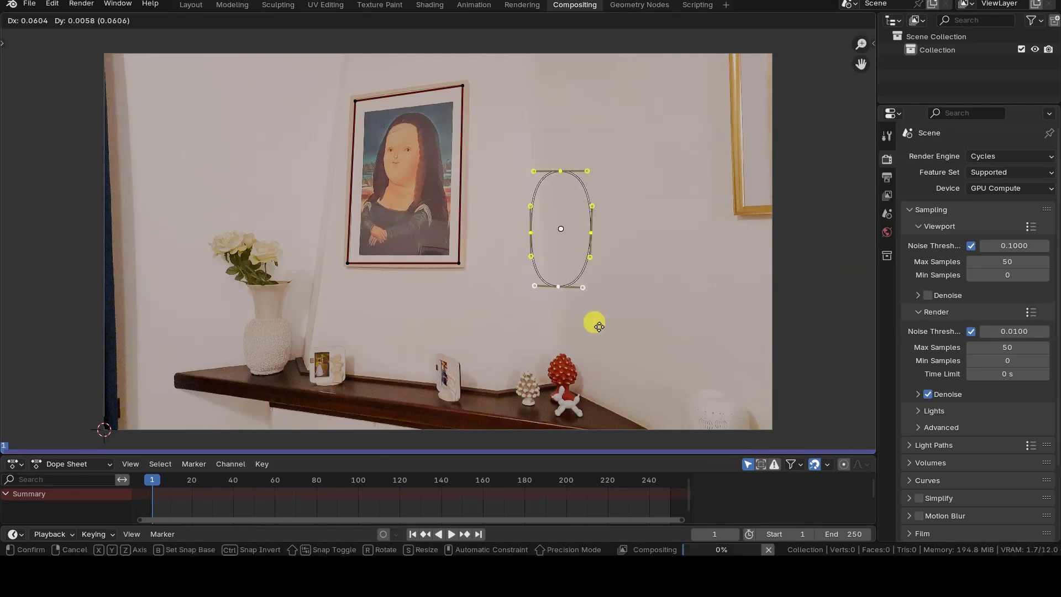
left_click(621, 330)
key("s")
left_click(628, 303)
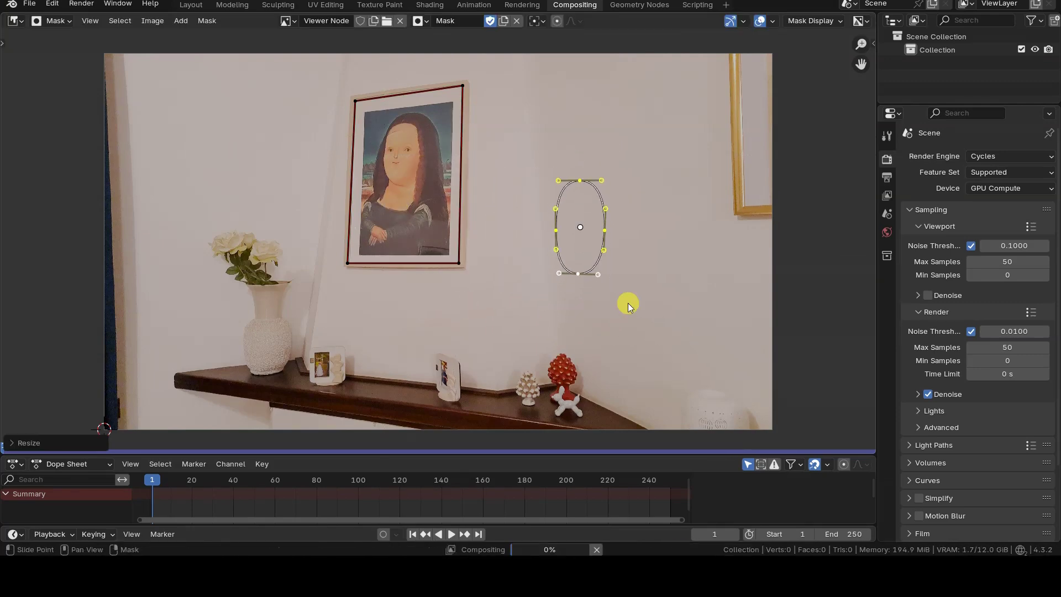
key("r")
left_click(602, 331)
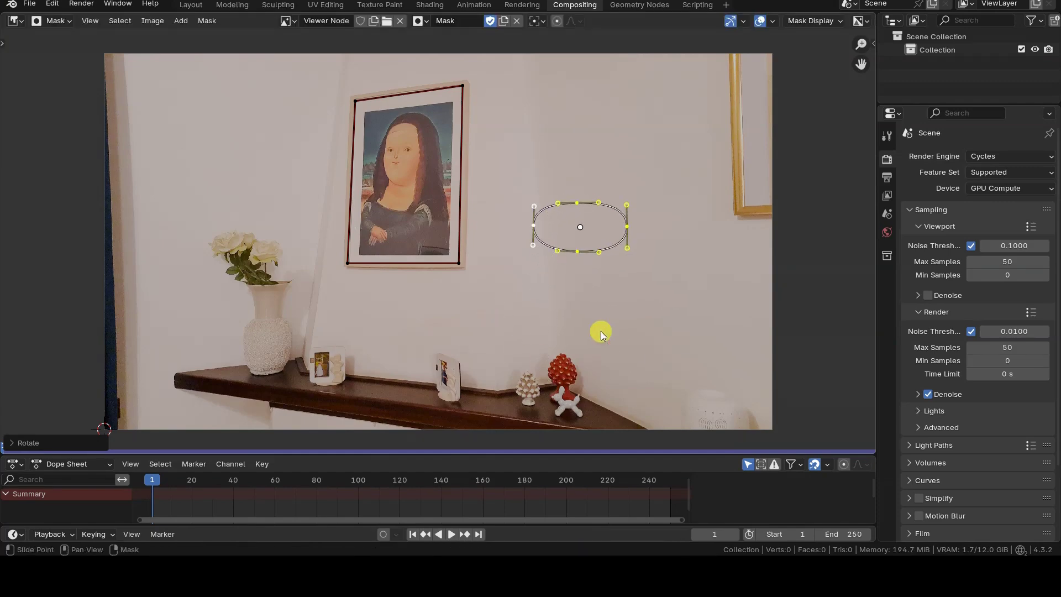
Delete the selected oval spline, keeping the mask around the picture frame.
key("x")
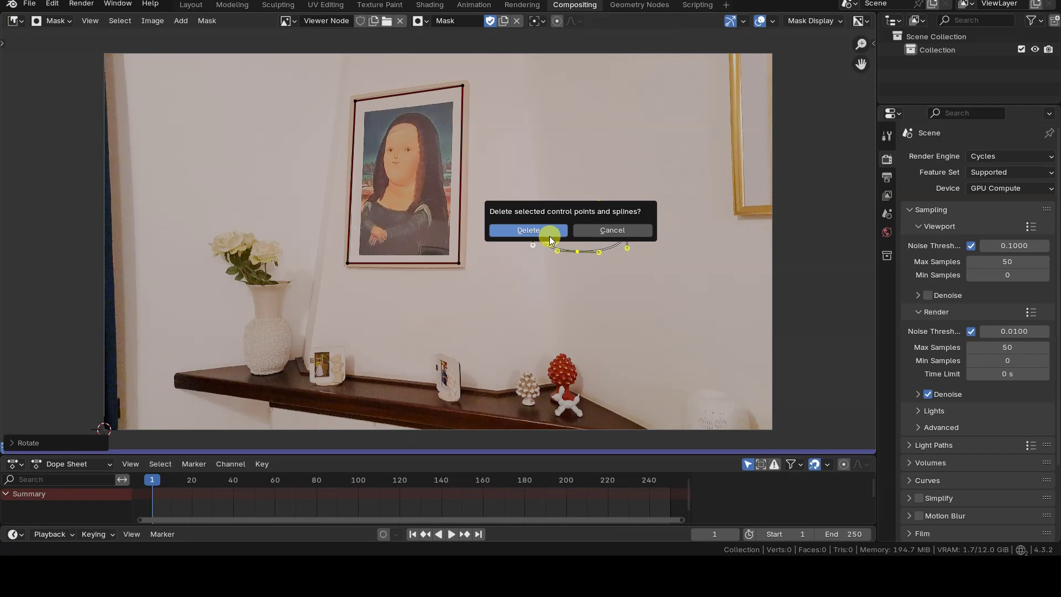
left_click(548, 231)
left_click(479, 264)
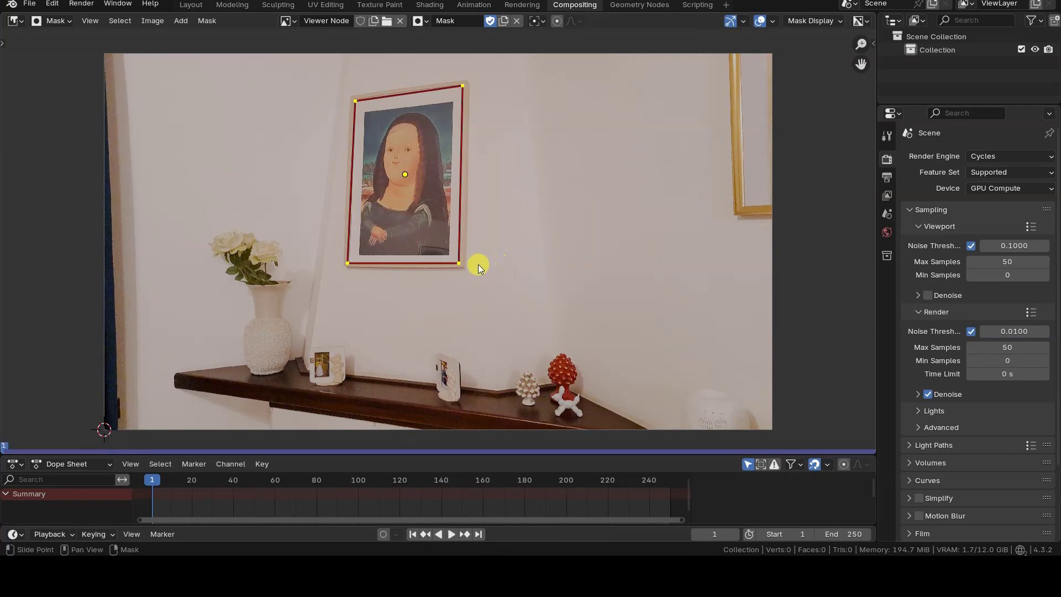
Add a new circle to the mask, scaled and placed on the wall to the right of the framed picture.
key("shift+a")
left_click(540, 247)
key("g")
left_click(623, 223)
key("s")
left_click(787, 343)
key("s")
left_click(673, 338)
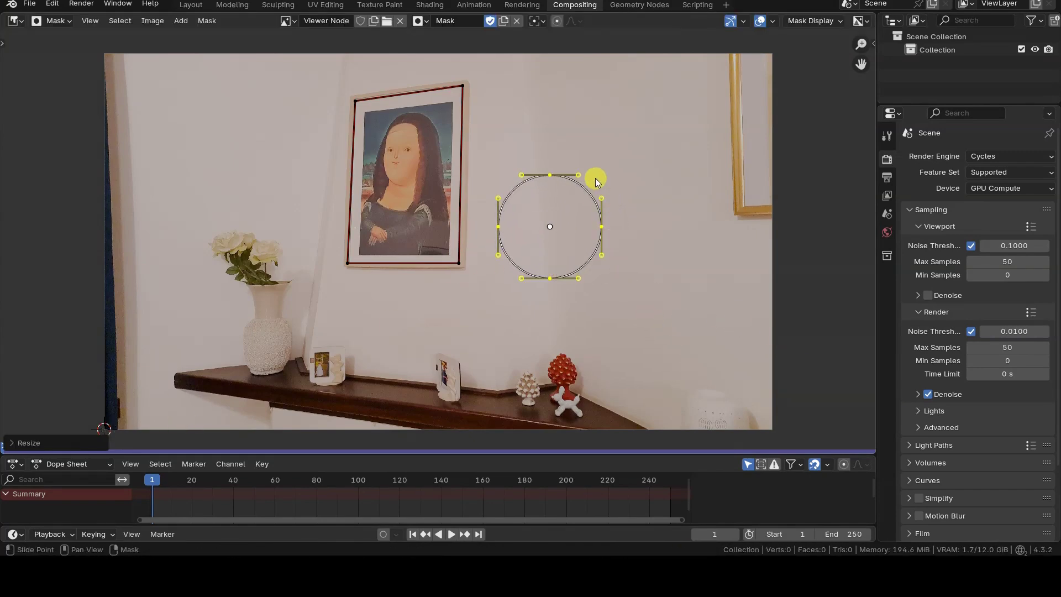
Set both handles of the circle's top point to Vector to form a sharp tip.
mouse_move(590, 175)
left_mouse_down()
mouse_move(583, 142)
mouse_move(581, 176)
mouse_move(592, 188)
mouse_move(584, 173)
left_mouse_up()
key("v")
left_click(572, 240)
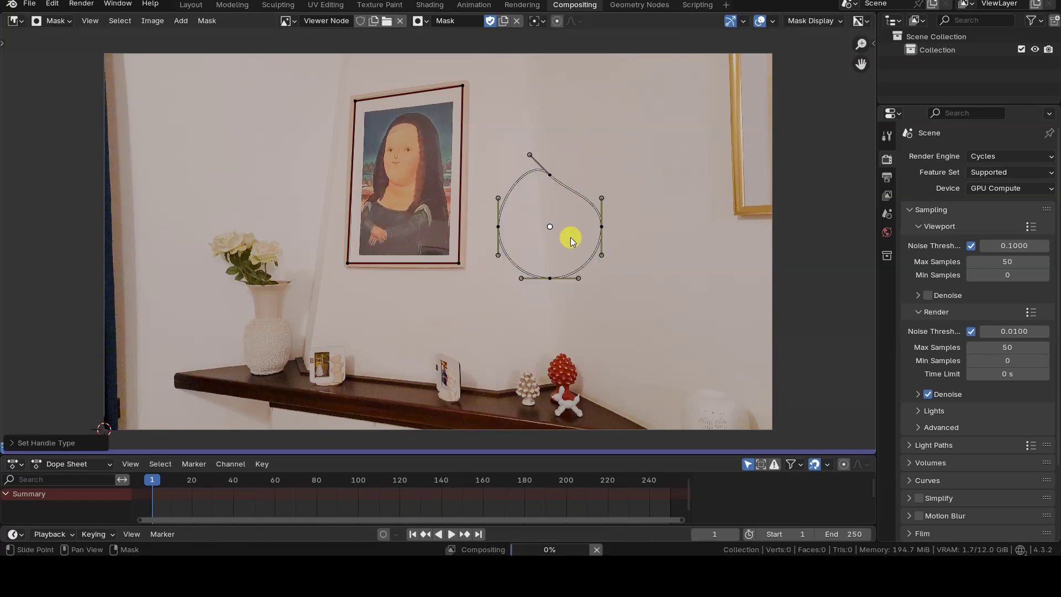
left_click(549, 175)
key("v")
left_click(533, 196)
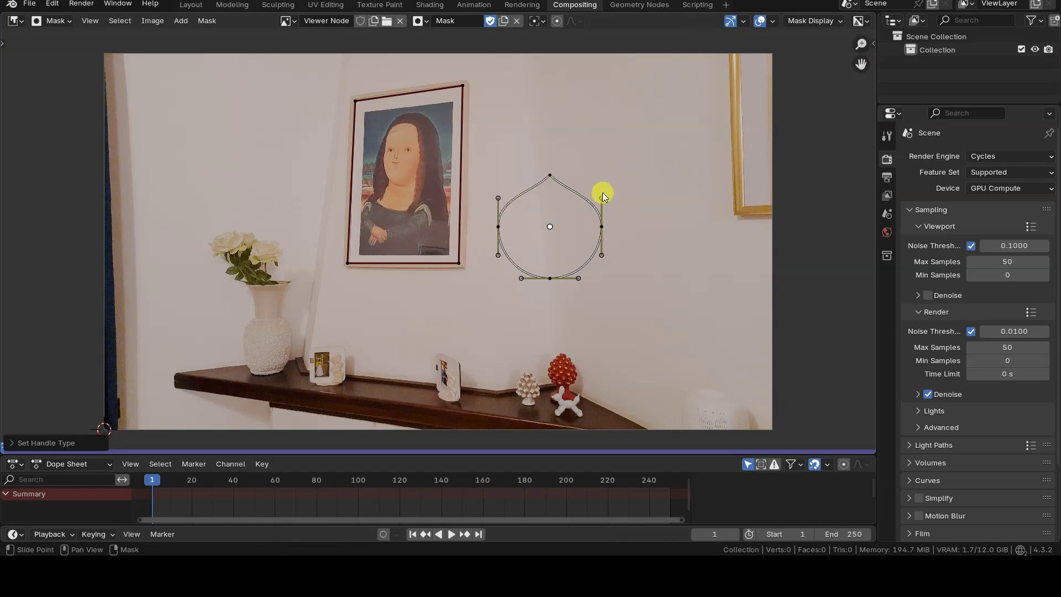
Set the upper handles of the circle's left and right points to Vector, straightening both upper edges.
left_click(603, 193)
key("v")
left_click(638, 207)
left_click(500, 195)
key("v")
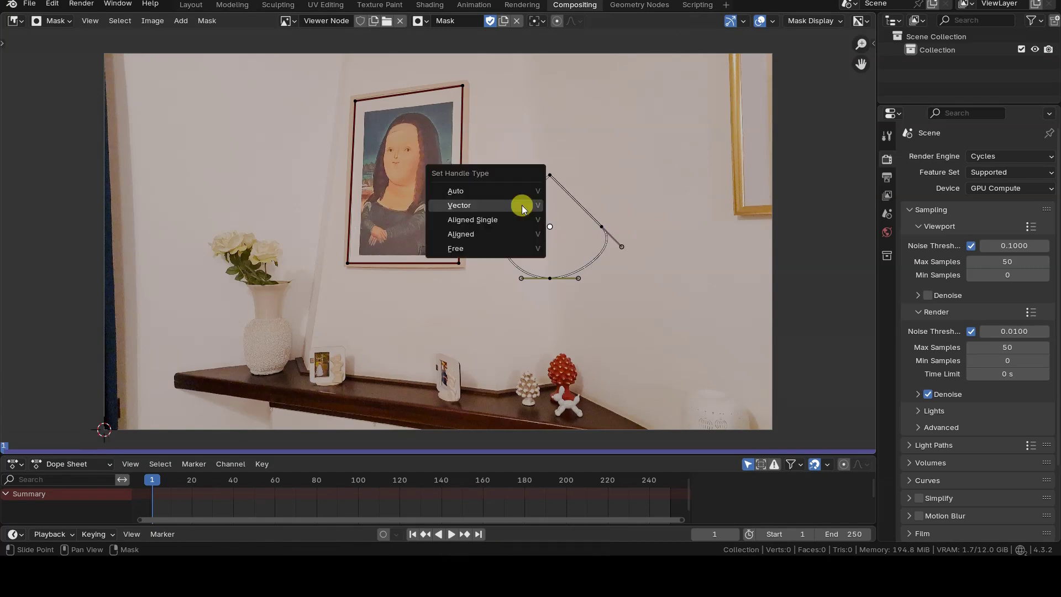
left_click(523, 205)
Set the frame mask's lower-left corner handles to Free and pull both handles outward to curve the adjoining edges.
left_click(350, 265)
key("v")
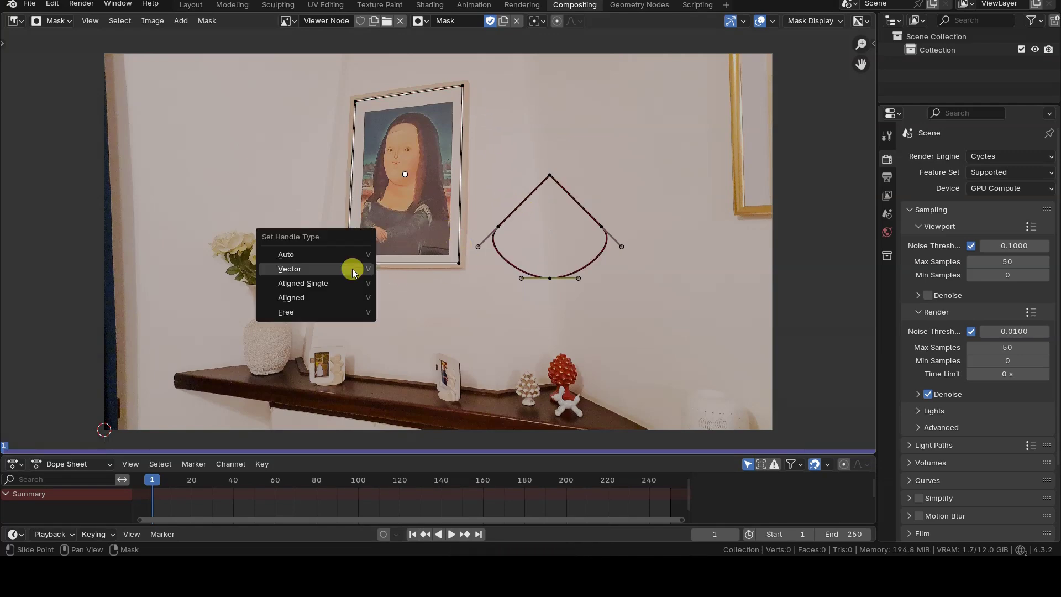
left_click(326, 309)
left_click(385, 264)
key("g")
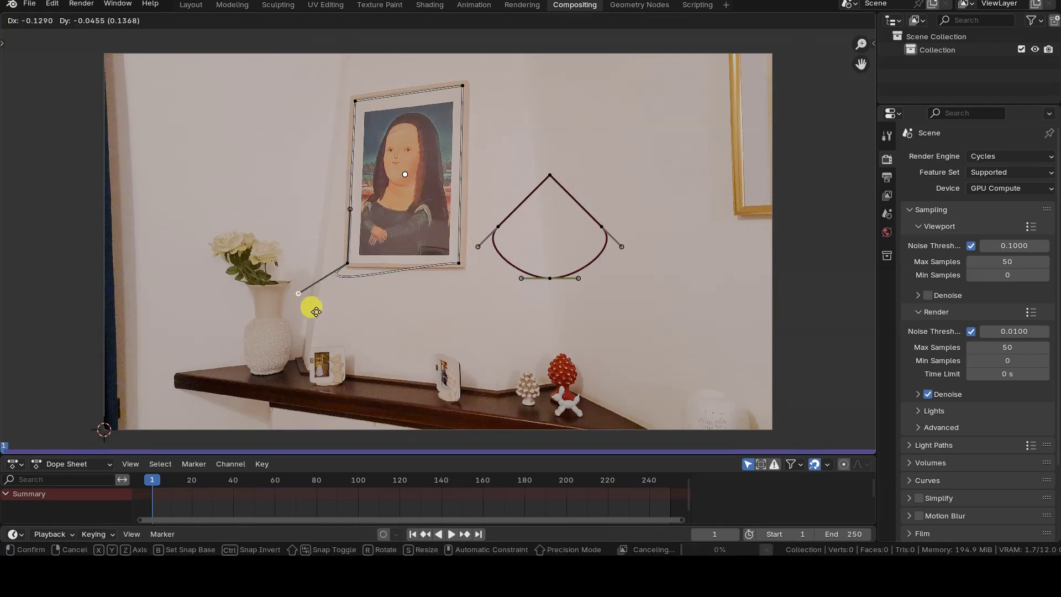
left_click_drag(421, 310, 418, 310)
left_click_drag(352, 213, 296, 222)
Set the frame mask's lower-left corner handles back to Vector.
key("ctrl+i")
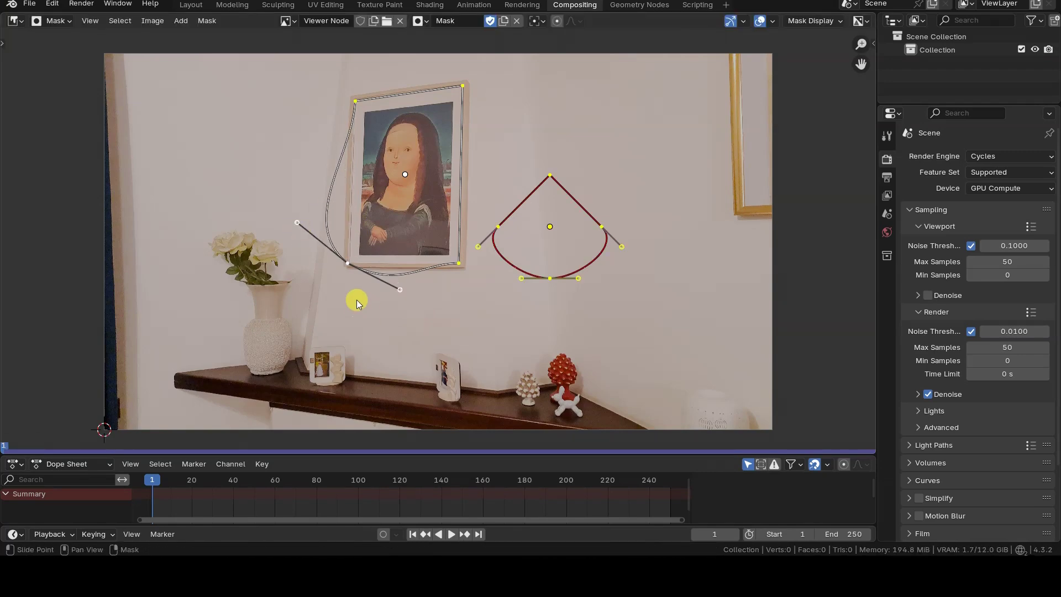
key("v")
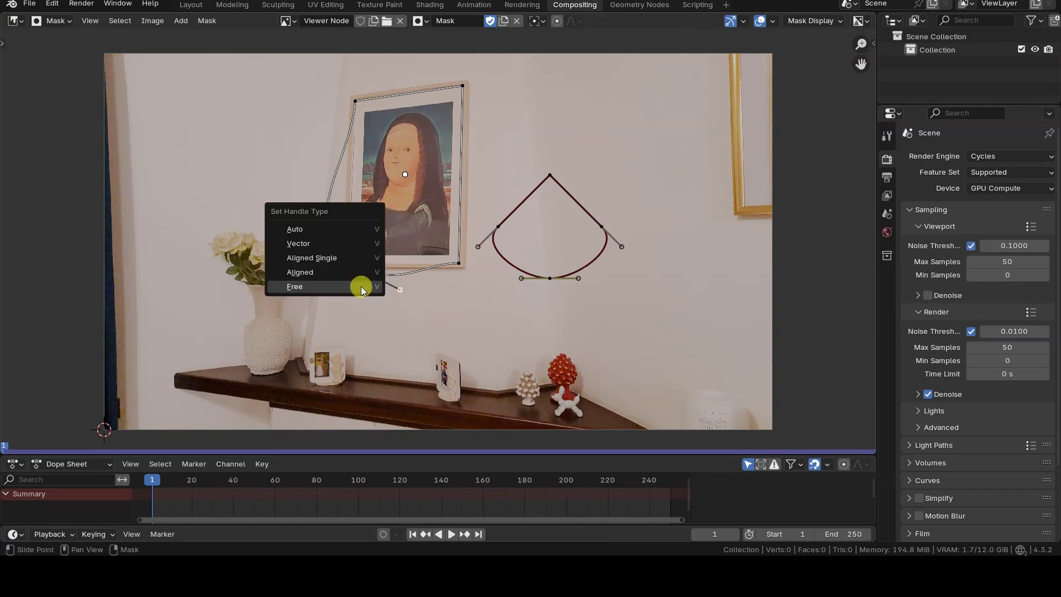
left_click(344, 241)
Move the bottom point of the shape beside the picture straight down and lengthen its right handle outward.
scroll(393, 280, "up", 1)
middle_click_drag(497, 259, 464, 320)
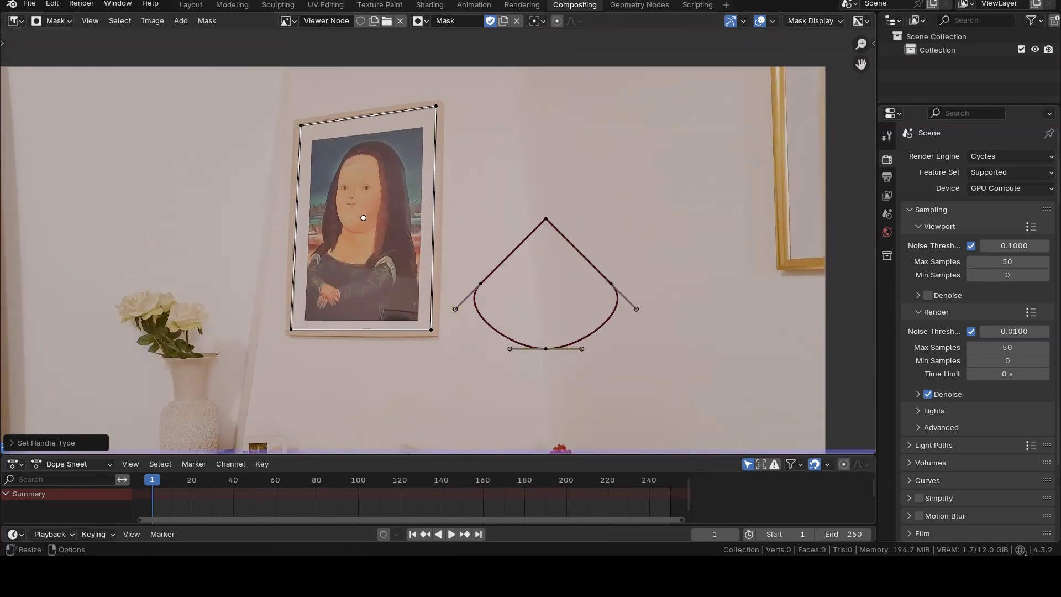
left_click(547, 350)
key("g")
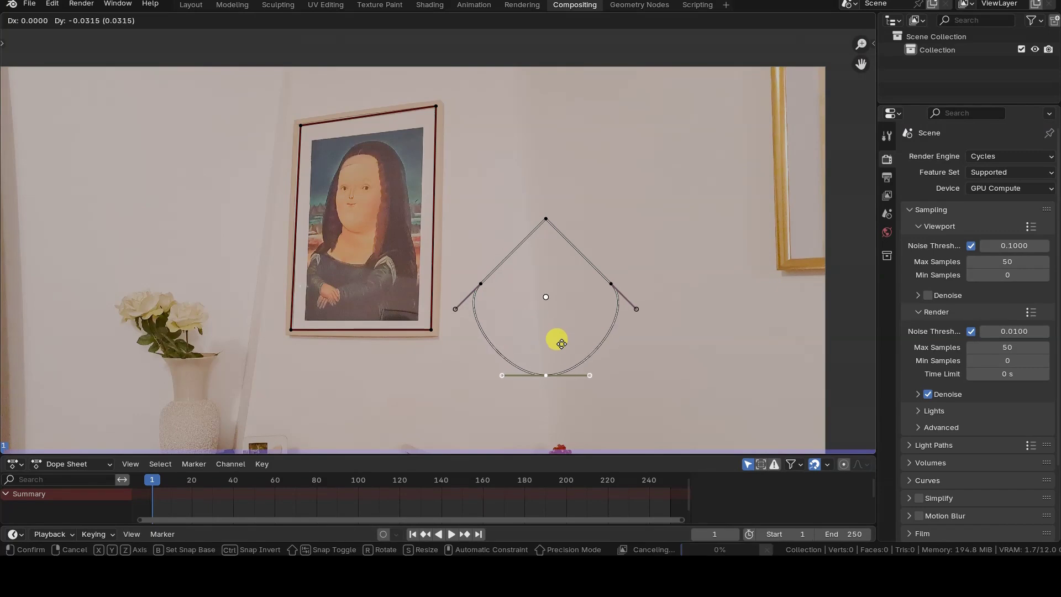
left_click(557, 353)
key("s")
left_click(589, 385)
left_click_drag(589, 387, 644, 386)
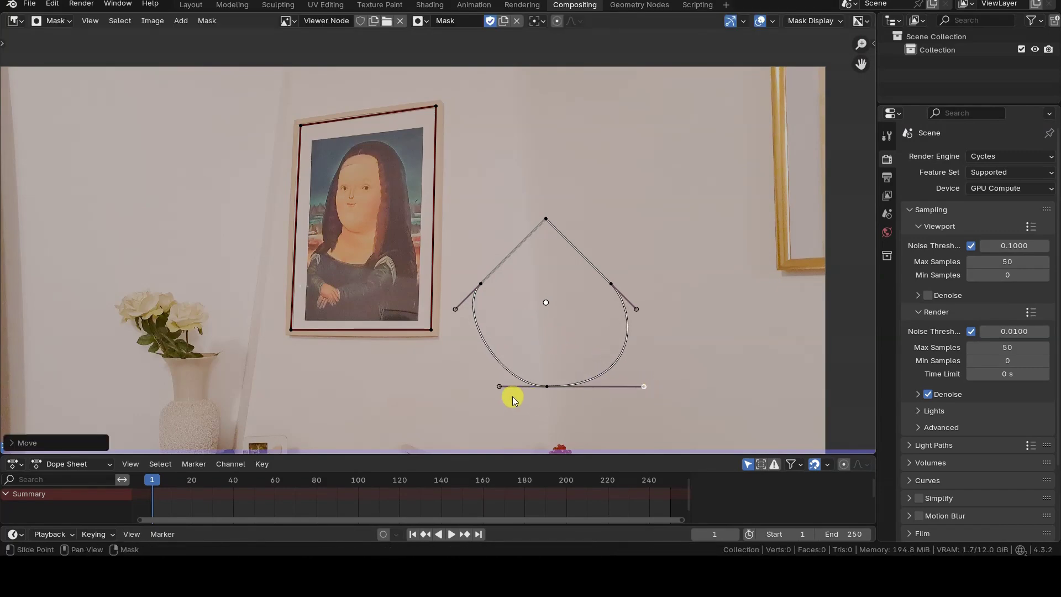
Set both handles of the shape's bottom point to Vector.
key("v")
left_click(500, 387)
scroll(533, 393, "down", 3)
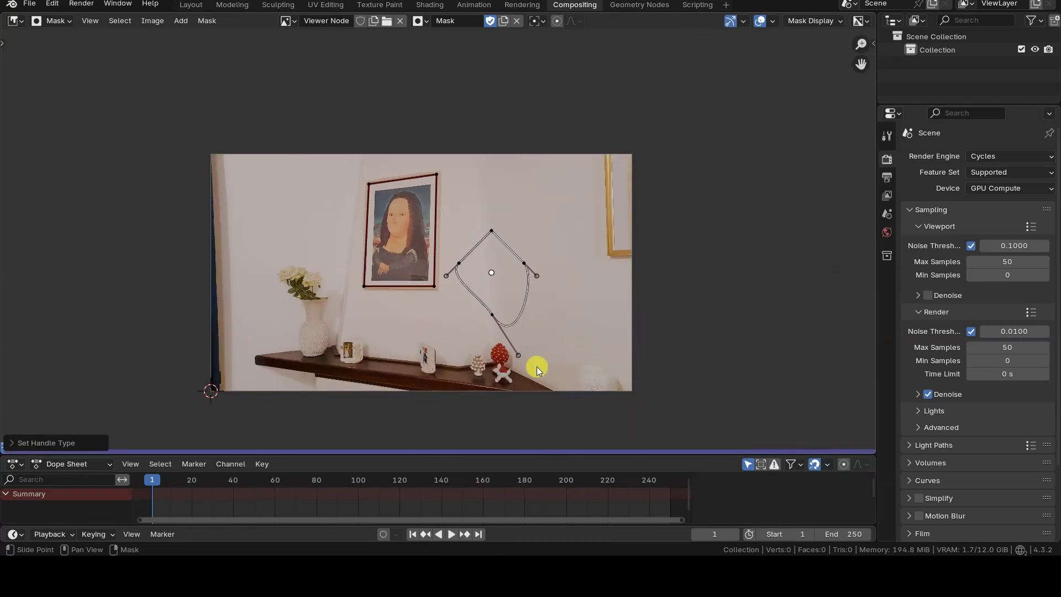
left_click(523, 356)
key("v")
left_click(523, 356)
Set the lower handles of the shape's left and right points to Vector to complete a straight-edged diamond.
scroll(525, 351, "up", 3)
scroll(525, 350, "up", 1)
left_click(454, 327)
key("v")
left_click(451, 326)
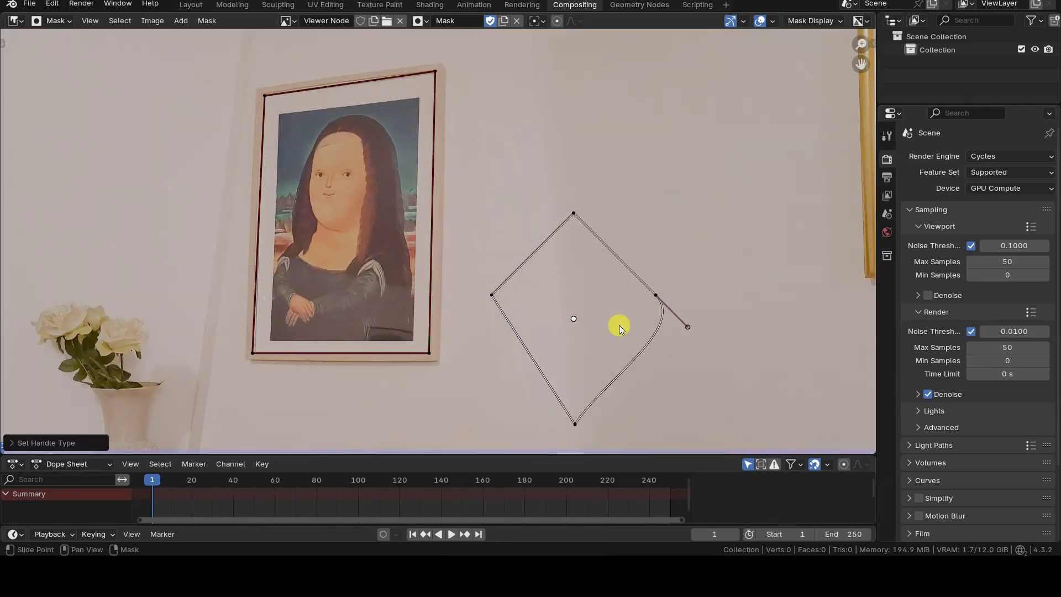
left_click(687, 328)
key("v")
left_click(688, 330)
Change the handle type of the diamond's right point to Free.
left_click(664, 303)
key("v")
left_click(664, 344)
Shift the diamond's lower-right edge slightly up and inward, and pull the right point's handles outward to curve its adjoining edges.
left_click(627, 346)
key("g")
left_click(617, 333)
left_click_drag(616, 333, 677, 338)
mouse_move(616, 251)
left_mouse_down()
mouse_move(635, 227)
mouse_move(624, 232)
left_mouse_up()
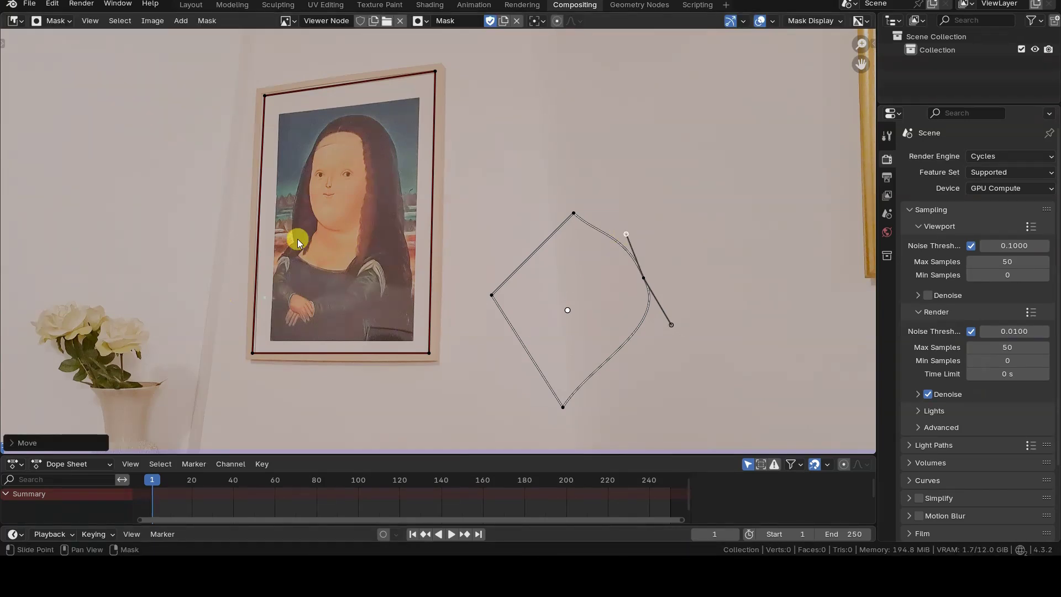
Check the list of existing masks, then create a second, empty mask and keep it active.
left_click(421, 21)
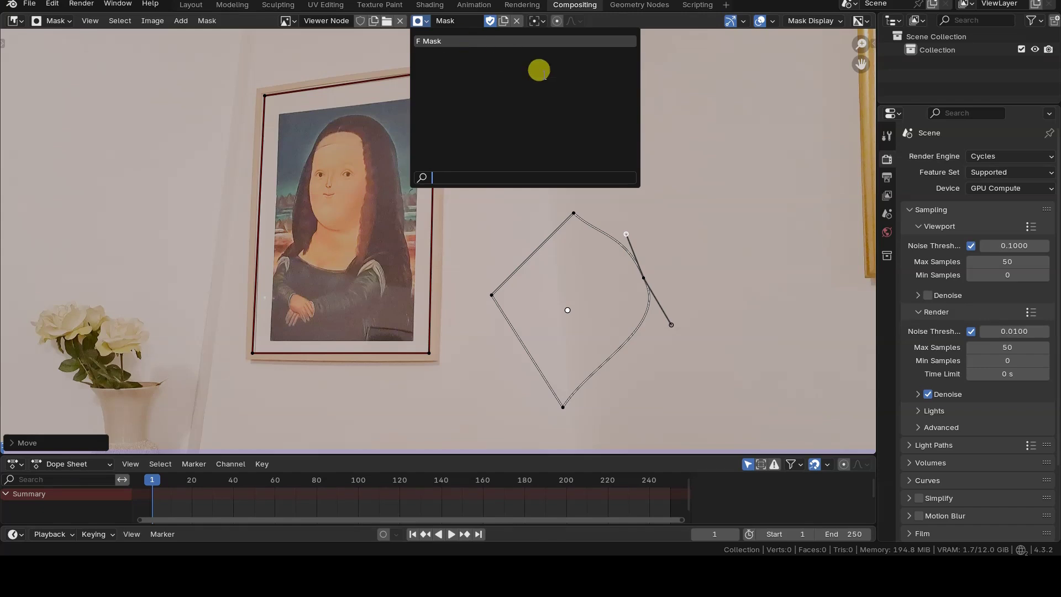
key("a")
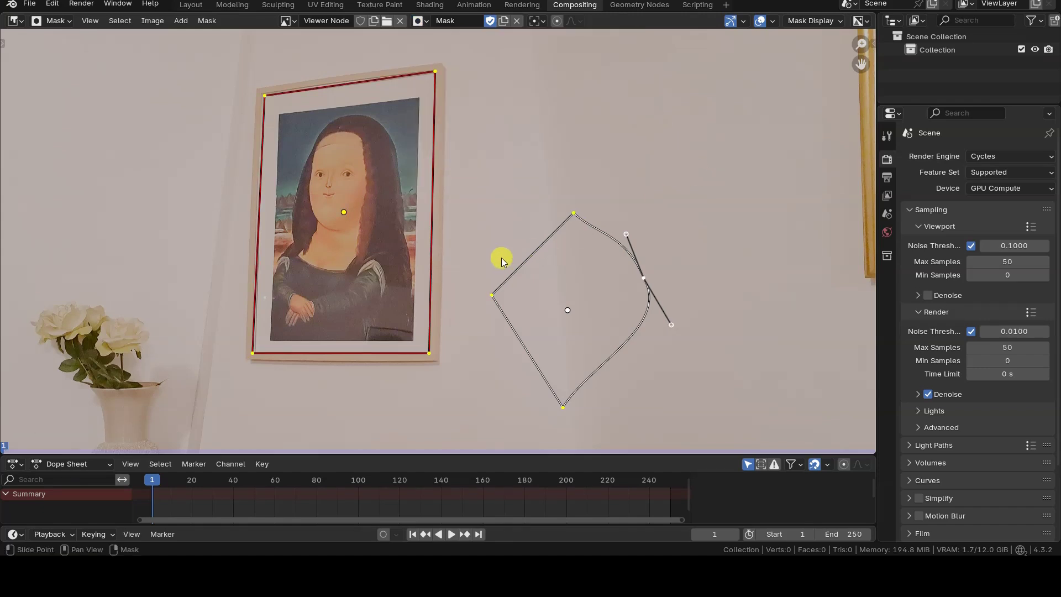
scroll(502, 258, "down", 2)
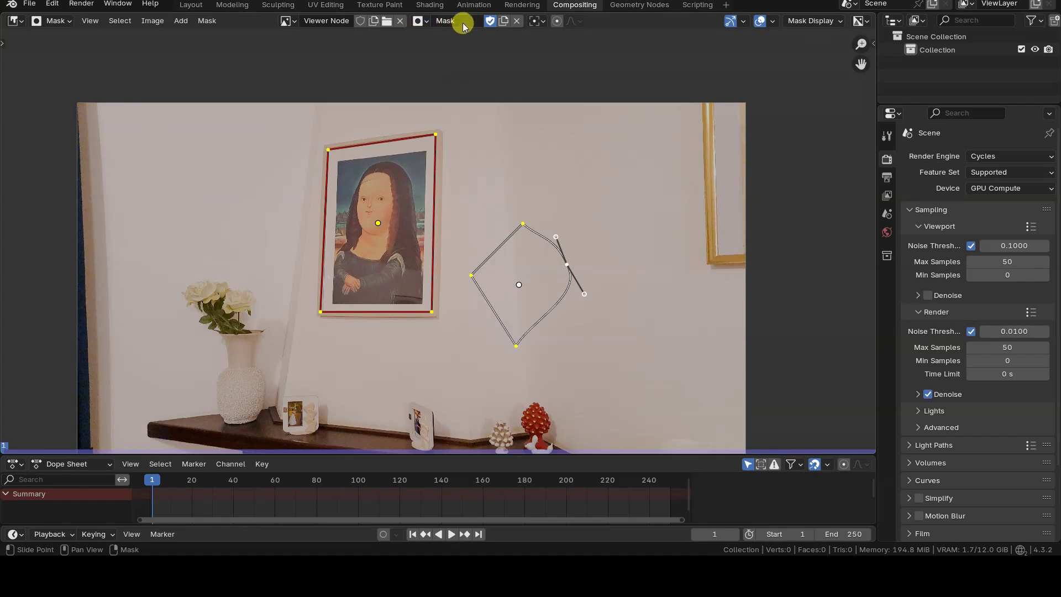
left_click(422, 22)
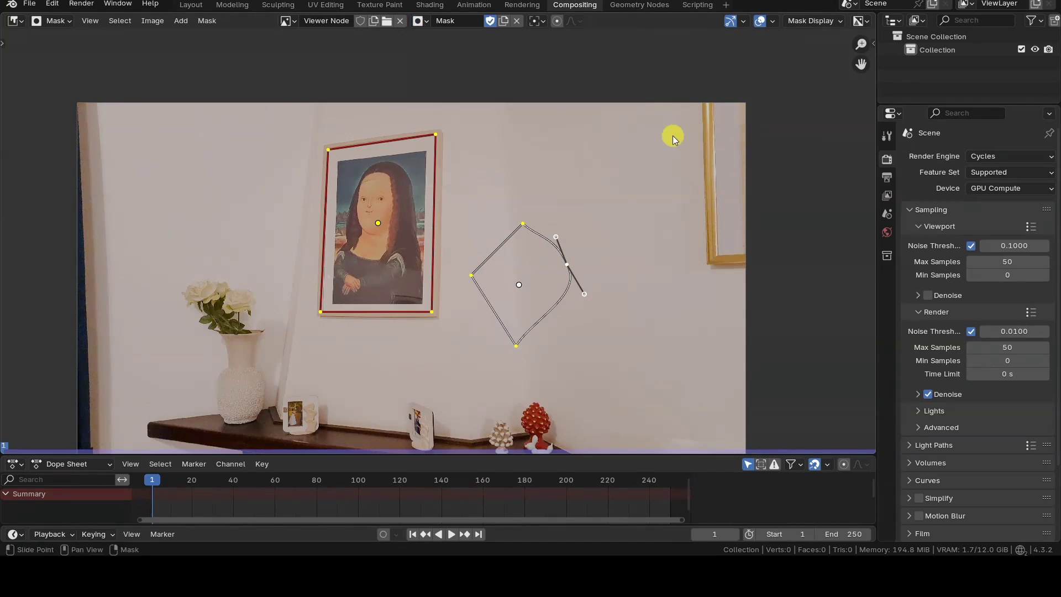
left_click(504, 25)
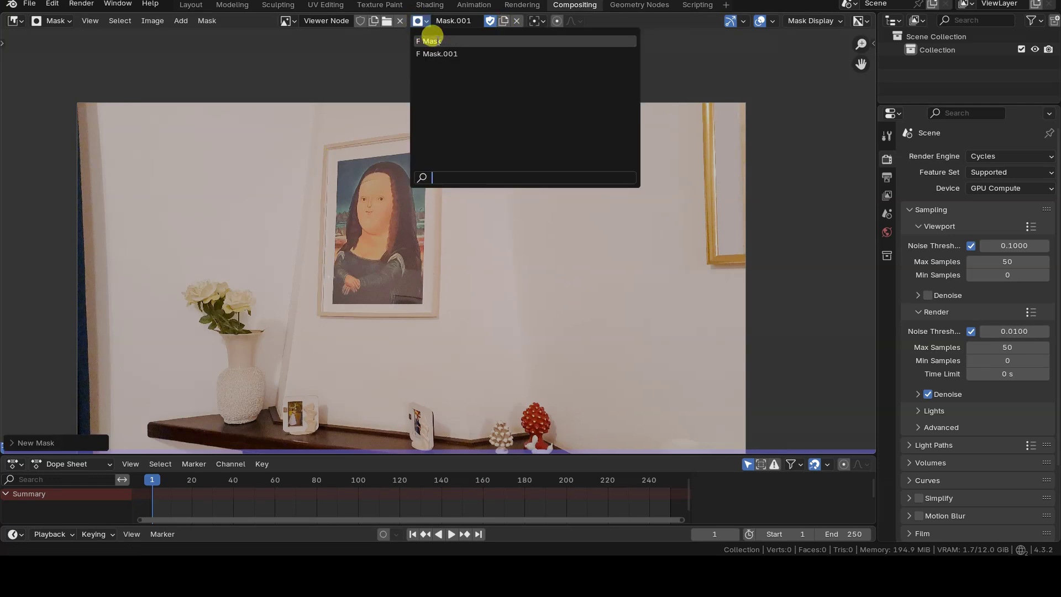
left_click(450, 54)
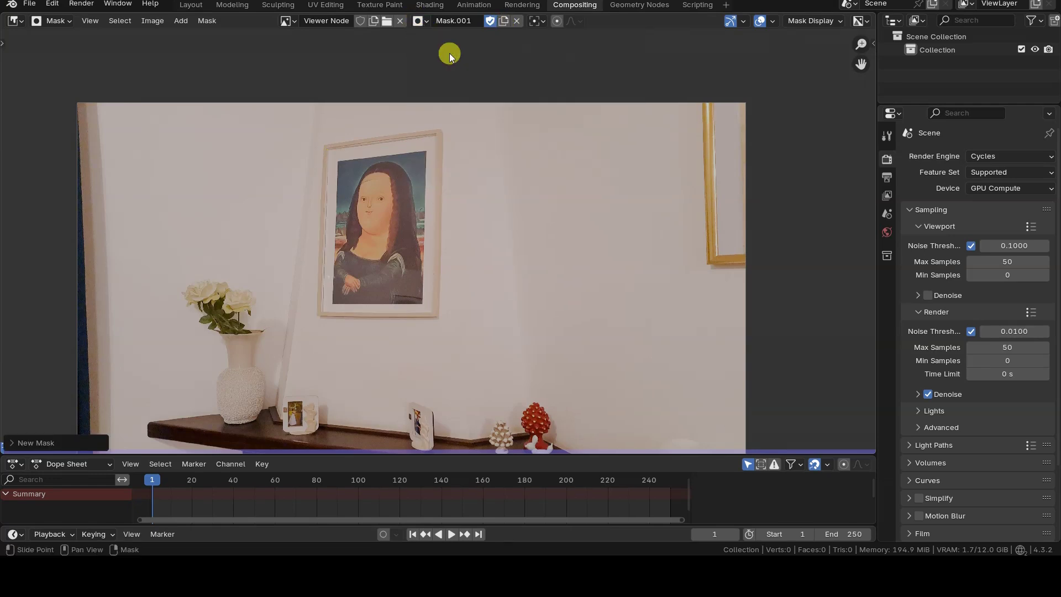
Unlink the new empty mask from the editor and make "Mask" the active mask again.
left_click(516, 22)
left_click(425, 21)
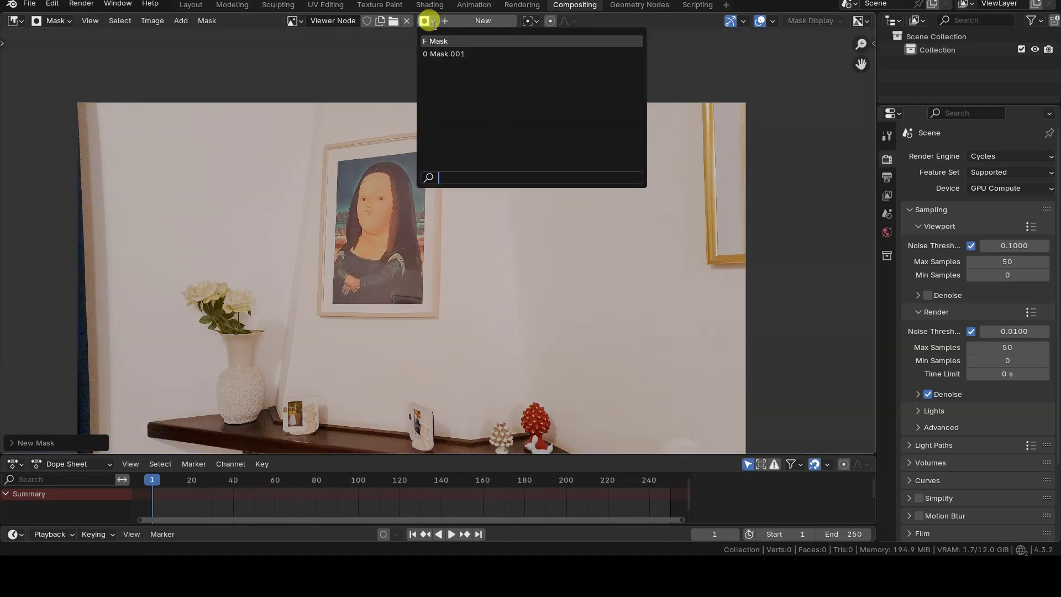
left_click(448, 41)
At frame 21, move the left point of the shape beside the picture up near its top point's height and insert a keyframe.
scroll(379, 238, "up", 2)
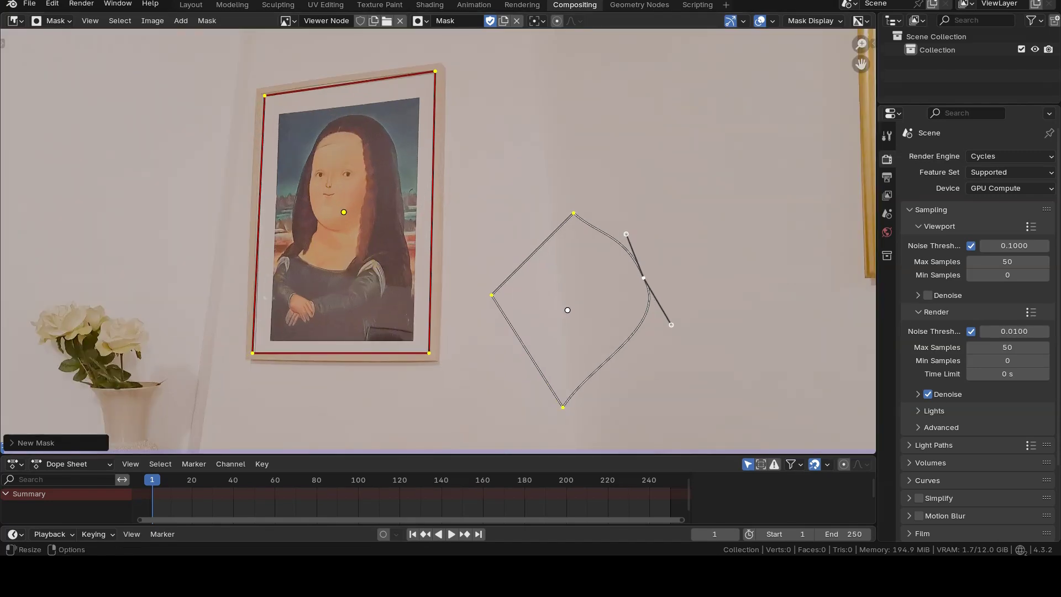
left_click(491, 296)
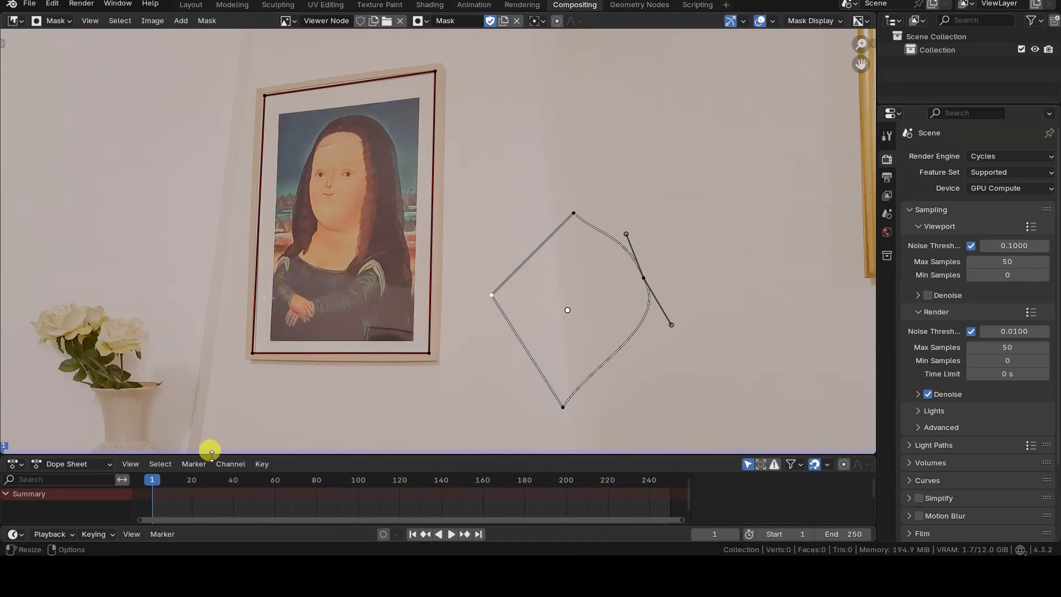
left_click_drag(147, 481, 194, 484)
key("g")
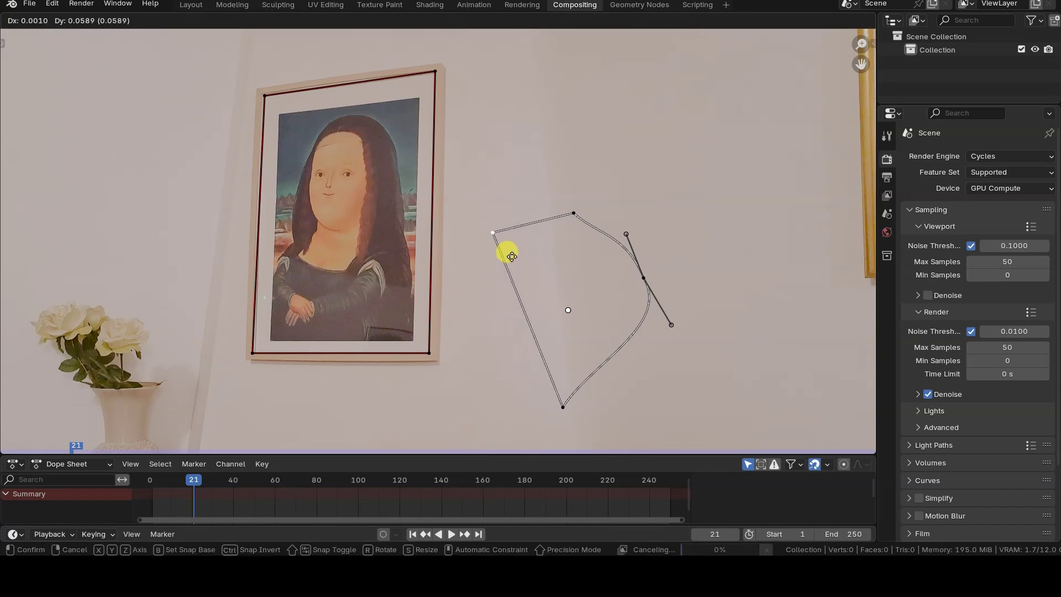
left_click(513, 232)
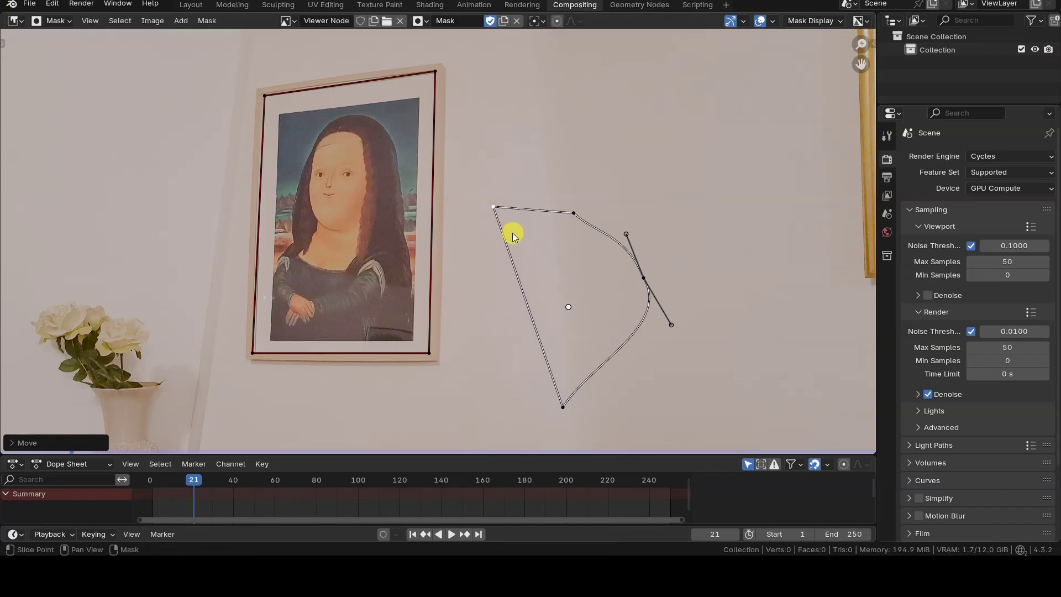
key("i")
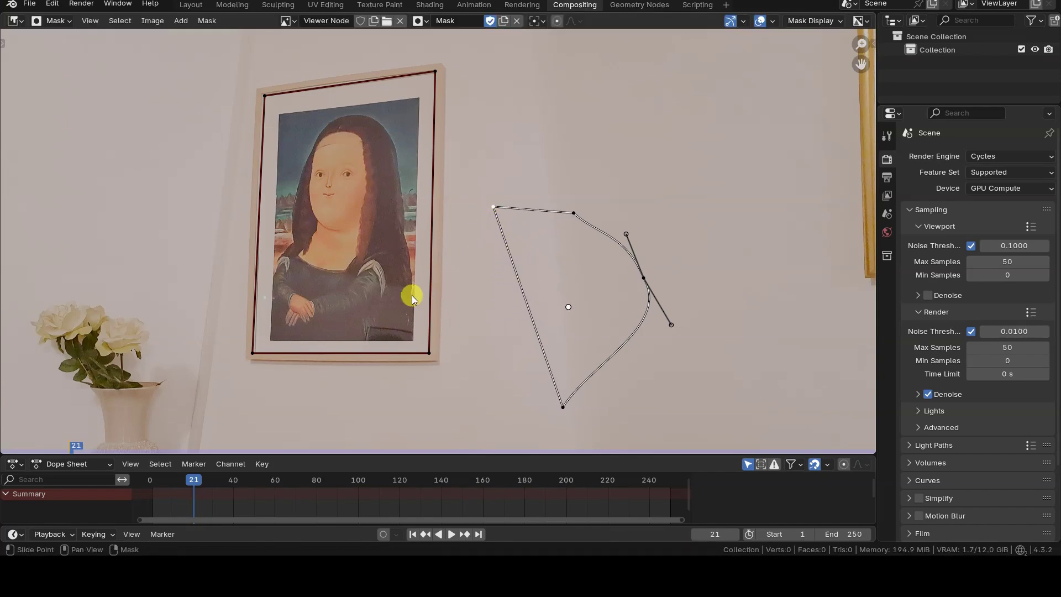
Select all points of the curved shape beside the framed picture and delete them from the mask.
mouse_move(210, 478)
left_mouse_down()
mouse_move(149, 480)
mouse_move(197, 480)
left_mouse_up()
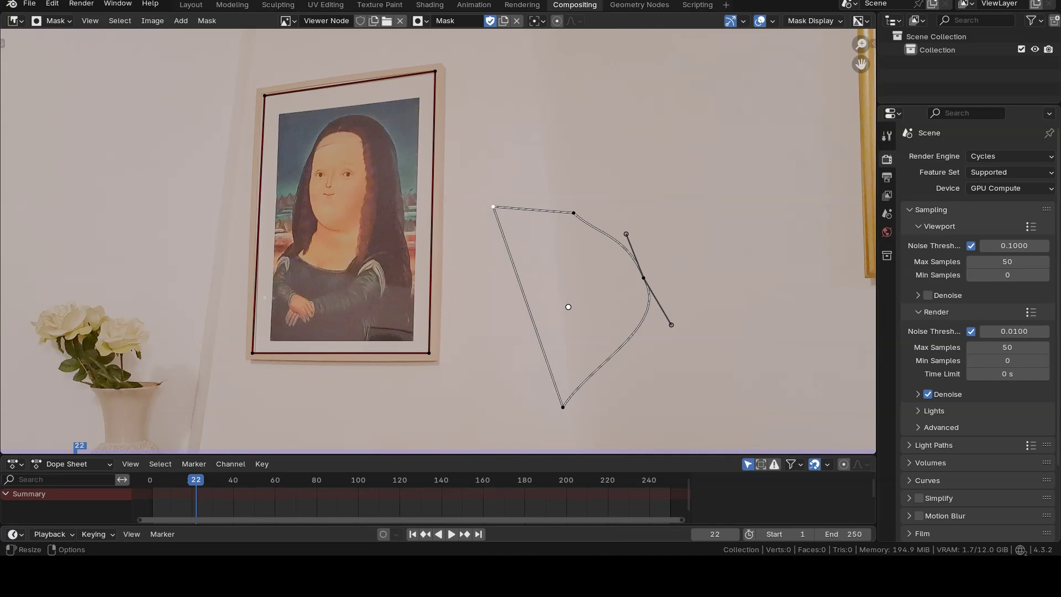
key("b")
left_click_drag(475, 165, 700, 431)
key("b")
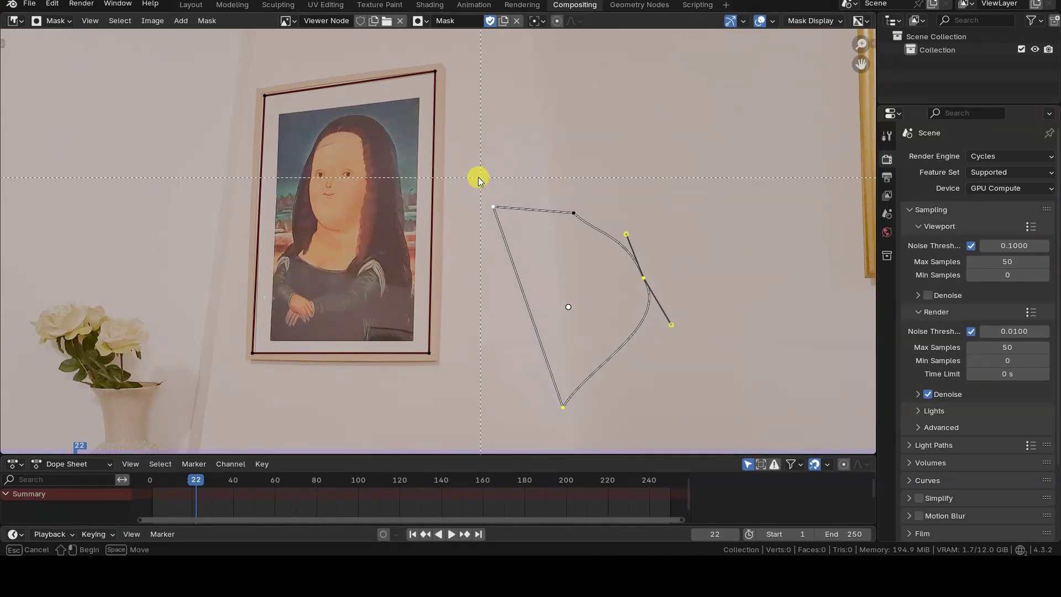
left_click_drag(479, 178, 621, 244)
key("x")
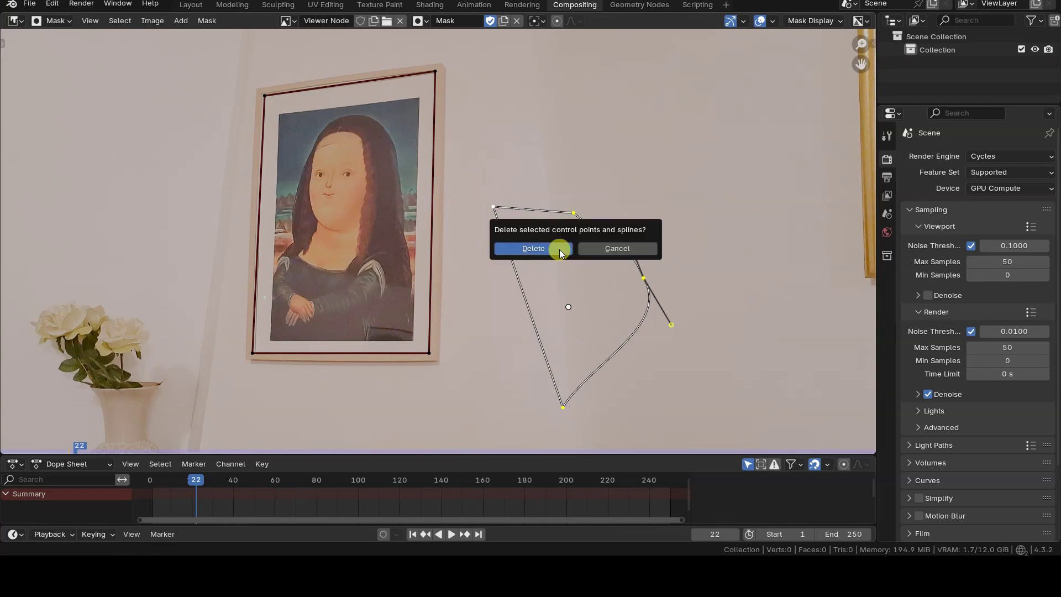
left_click(560, 251)
scroll(503, 266, "down", 3)
middle_click_drag(503, 266, 526, 230)
scroll(557, 241, "up", 2)
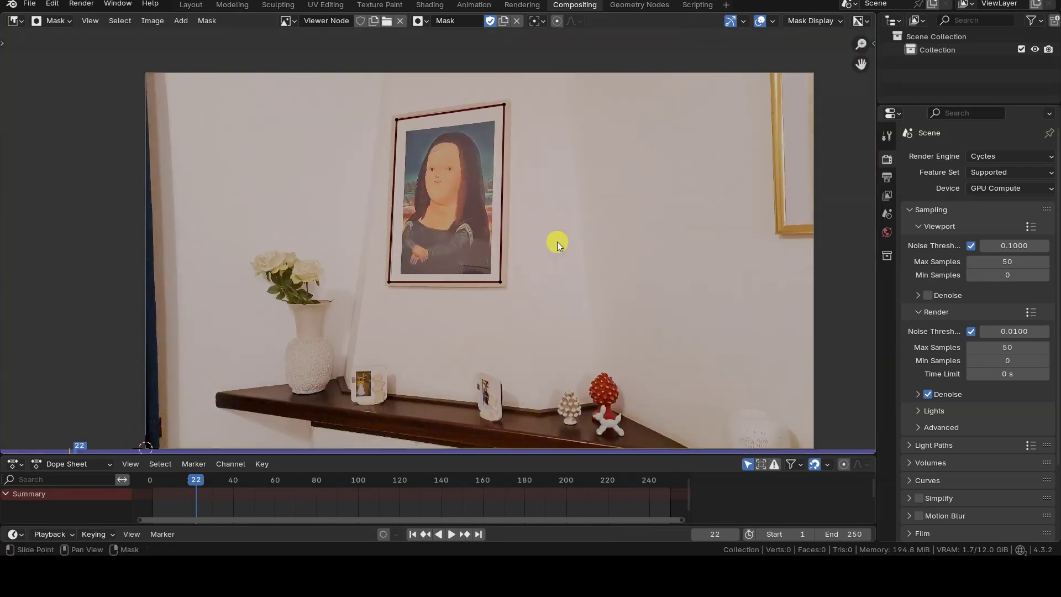
With "Mask" as the active mask, select all points of the picture outline and switch the editor to the Compositor.
left_click(418, 21)
left_click(442, 38)
key("a")
left_click(15, 20)
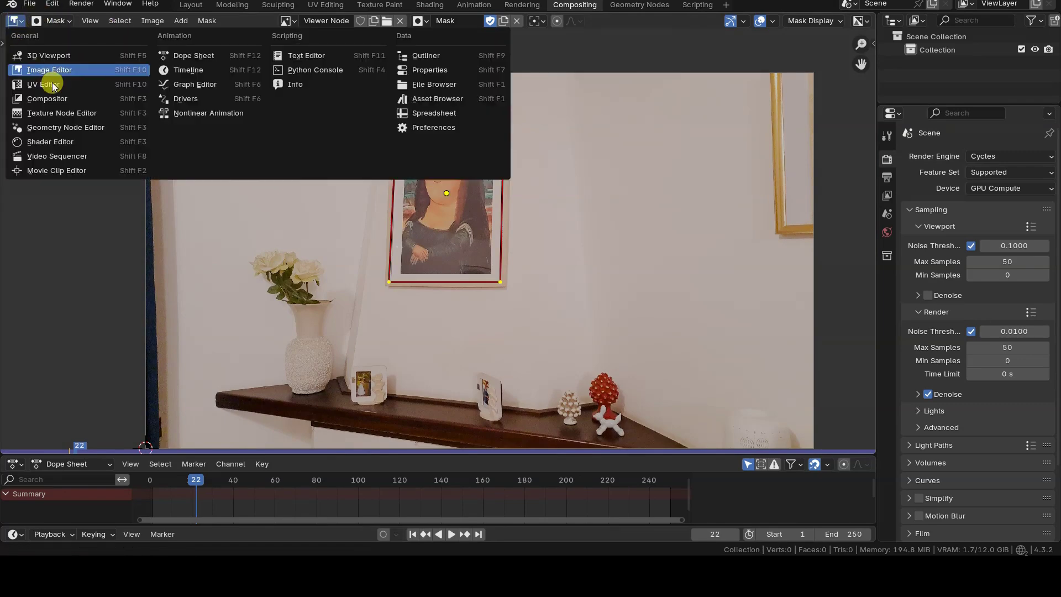
left_click(52, 94)
scroll(283, 250, "up", 2)
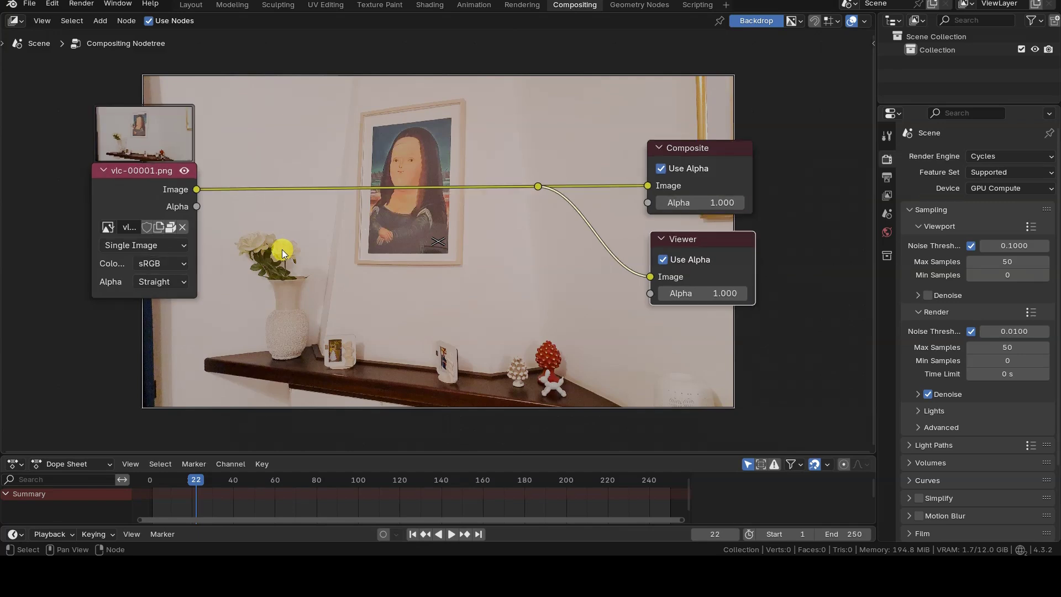
Add a Mask input node and place it below and to the right of the photo's image node.
key("shift+a")
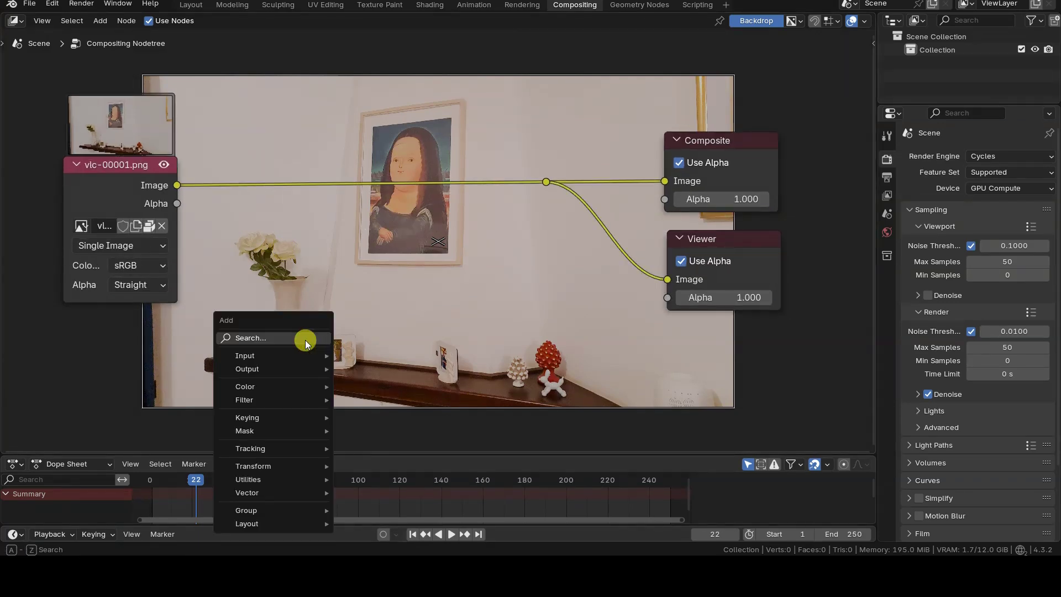
mouse_move(292, 356)
mouse_move(287, 430)
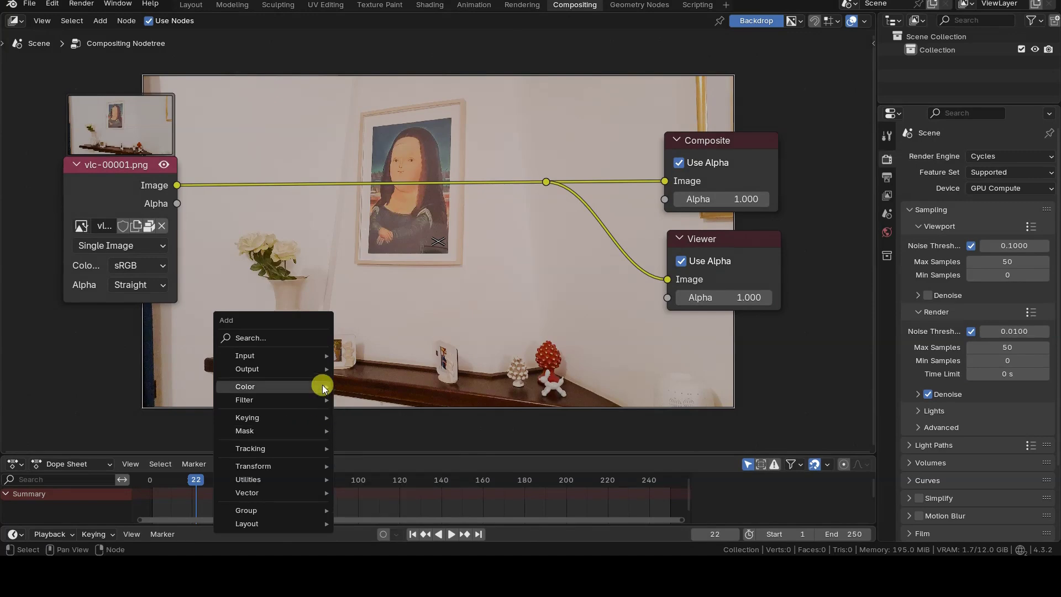
left_click(407, 397)
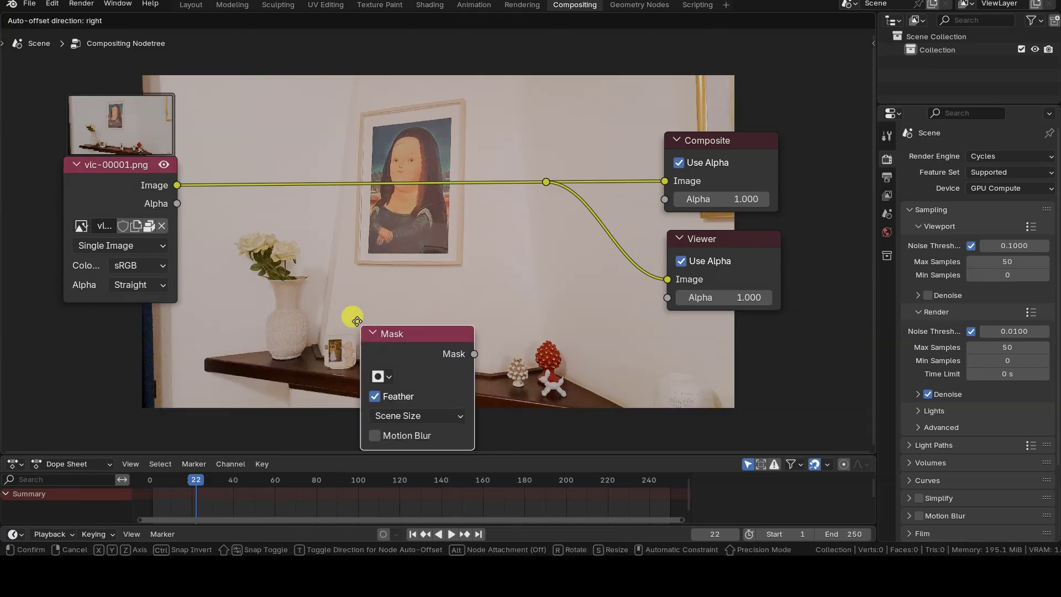
left_click(222, 237)
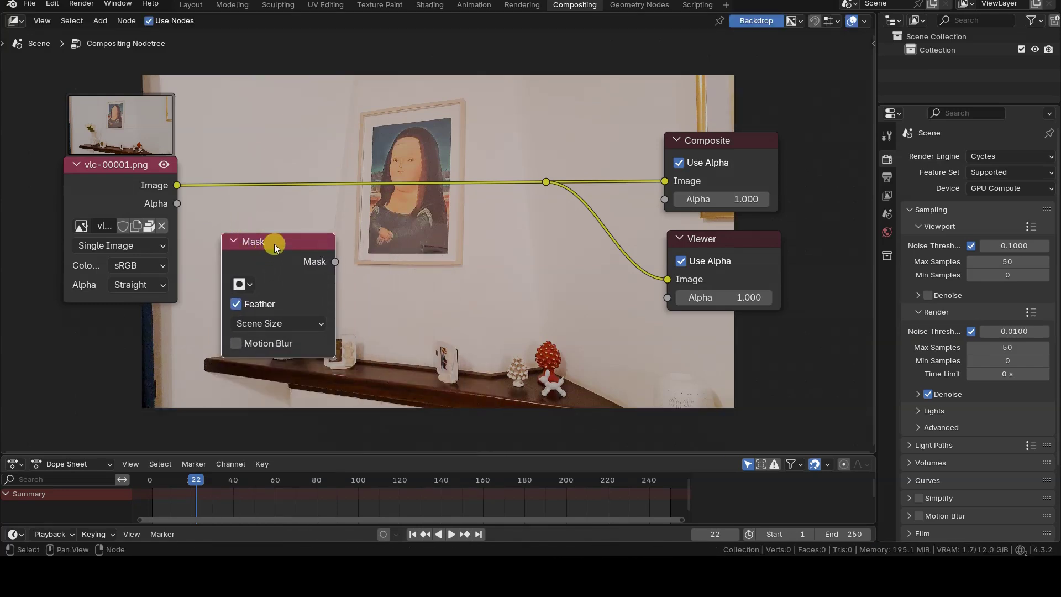
left_click_drag(274, 244, 268, 292)
Shift the reroute point and the Composite and Viewer nodes to the right to make room in the node tree.
key("b")
left_click_drag(533, 153, 570, 223)
key("g")
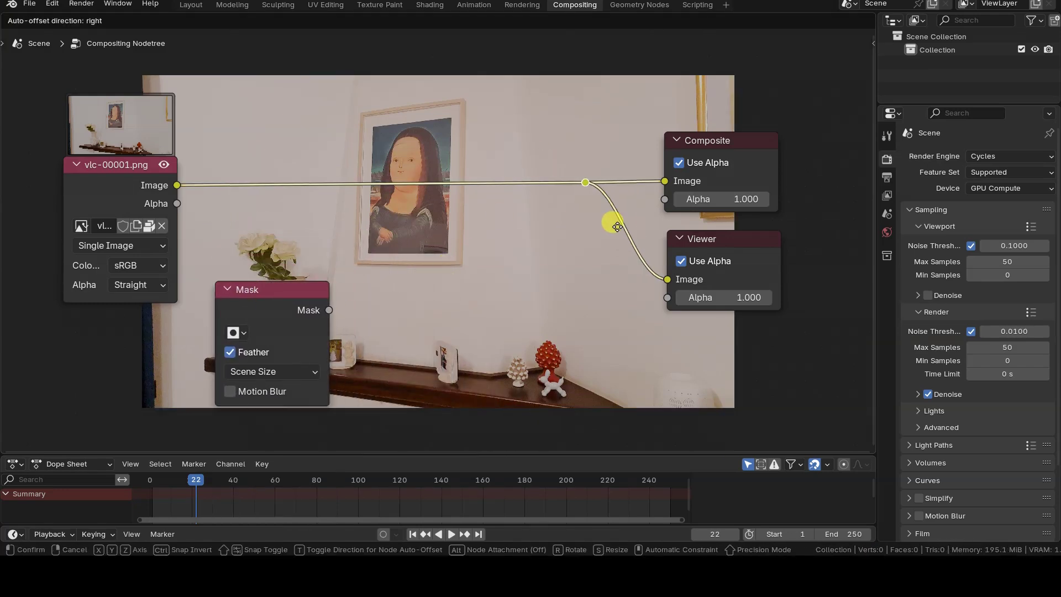
left_click(643, 225)
left_click(578, 203)
key("b")
left_click_drag(590, 111, 821, 359)
key("g")
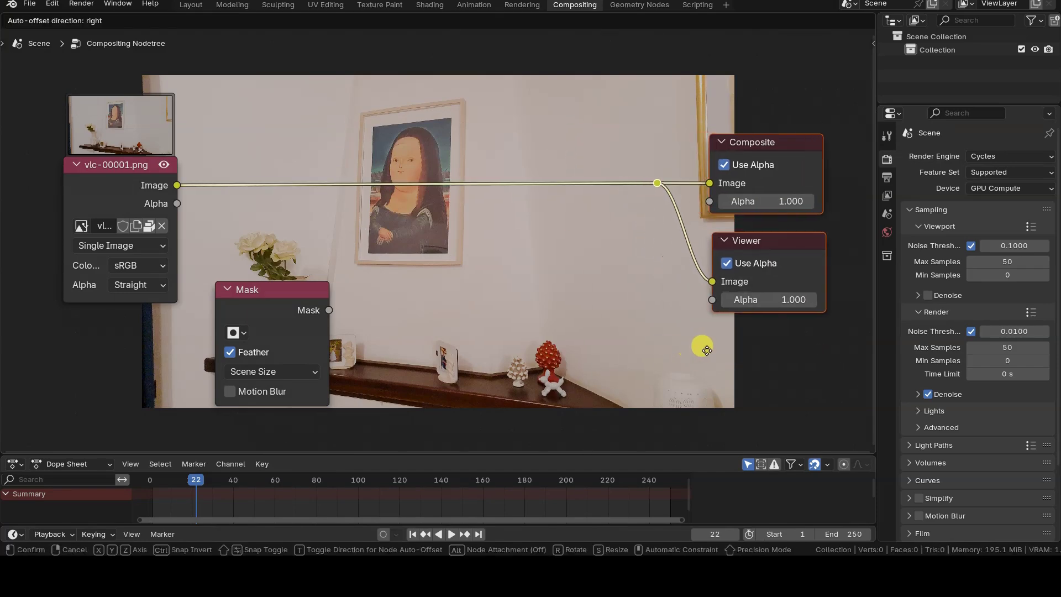
left_click(720, 348)
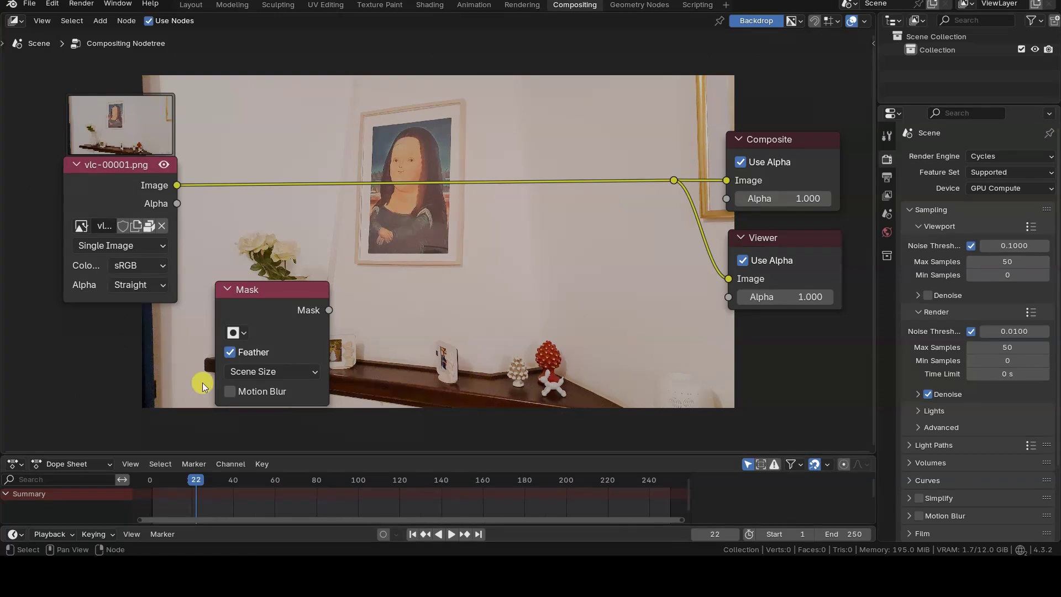
Assign the mask "Mask" to the Mask node and nudge the node slightly up and left.
left_click(241, 332)
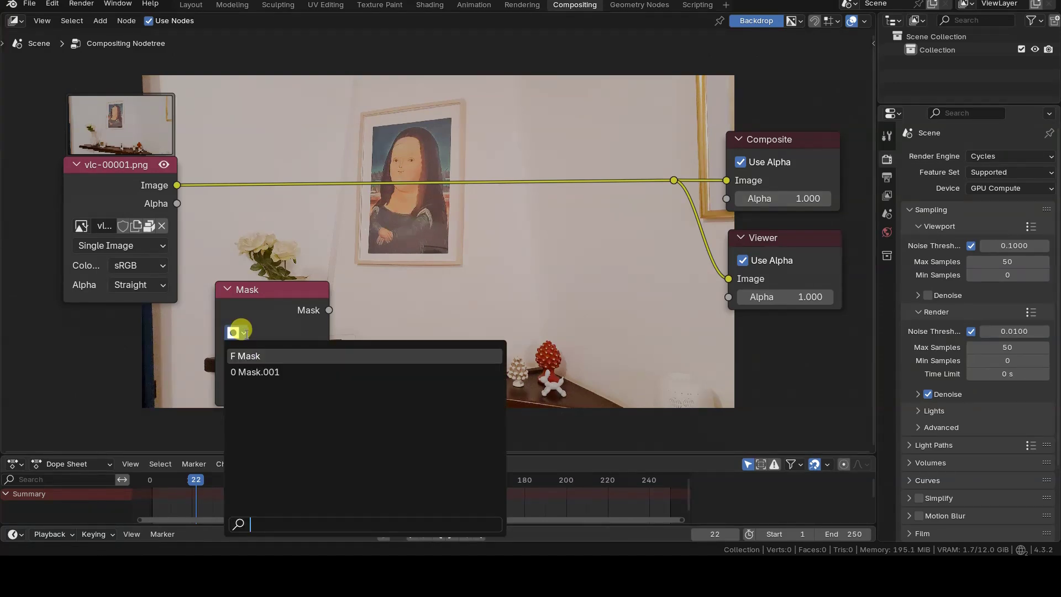
left_click(278, 356)
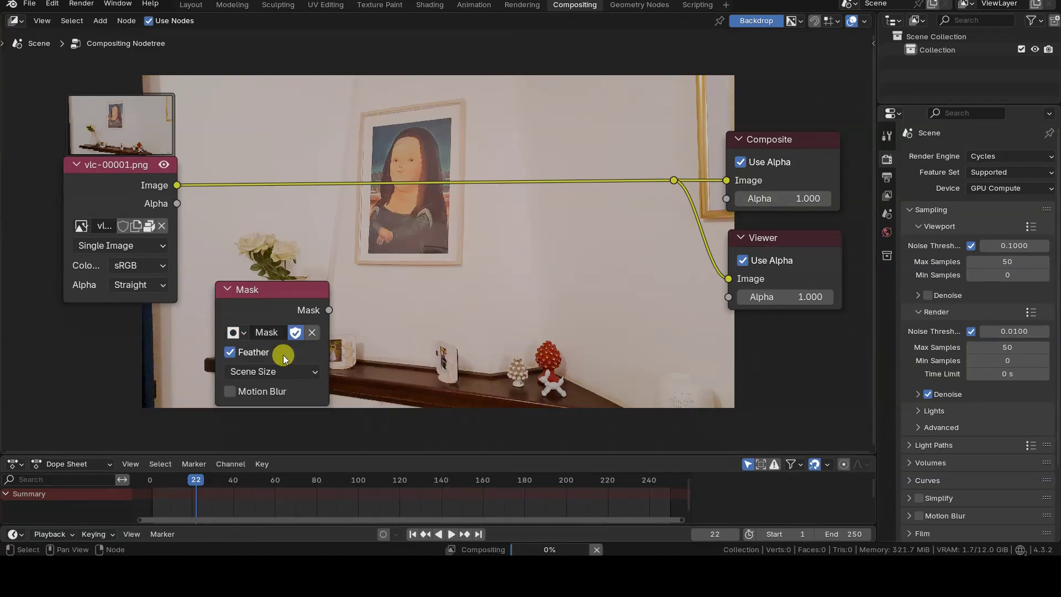
left_click_drag(273, 295, 267, 286)
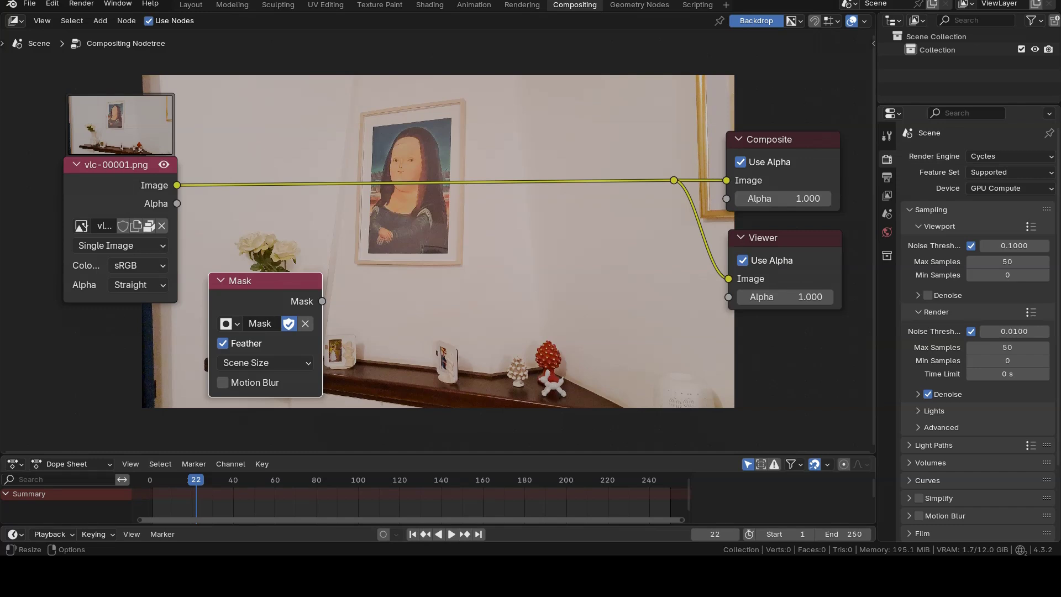
Add a Mix node before the outputs, feeding the photo into its first Image input and the mask into Fac.
left_click(491, 339)
key("shift+a")
type("mix")
key("Return")
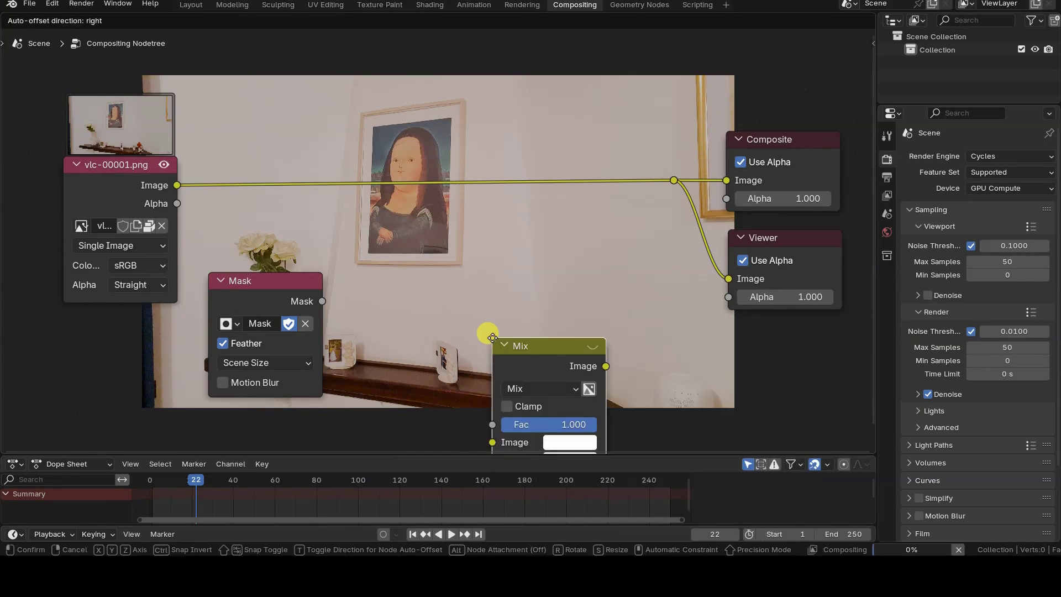
left_click(482, 262)
left_click_drag(176, 185, 479, 365)
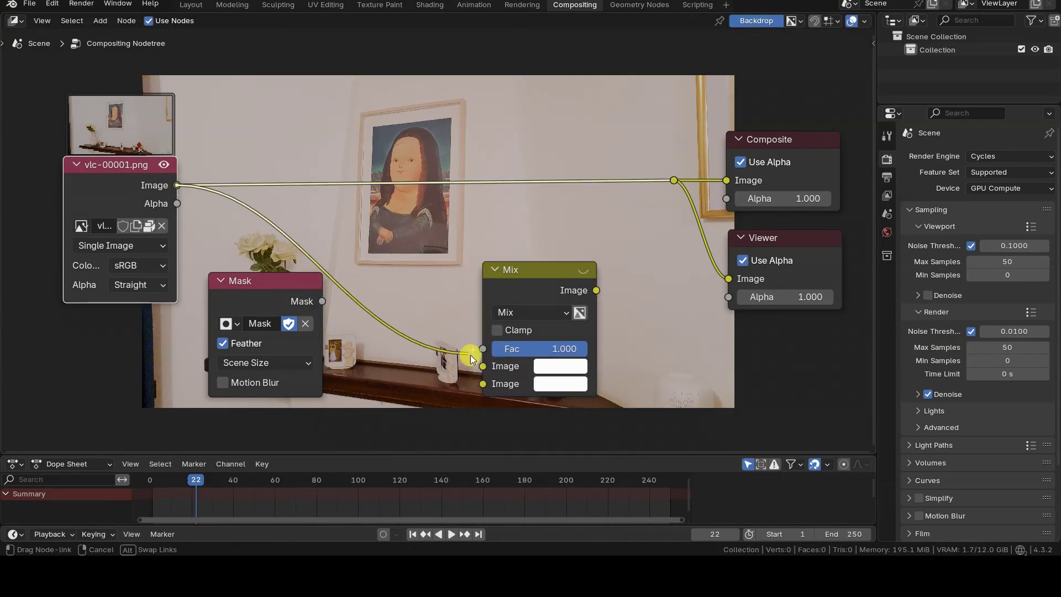
left_click_drag(323, 301, 472, 348)
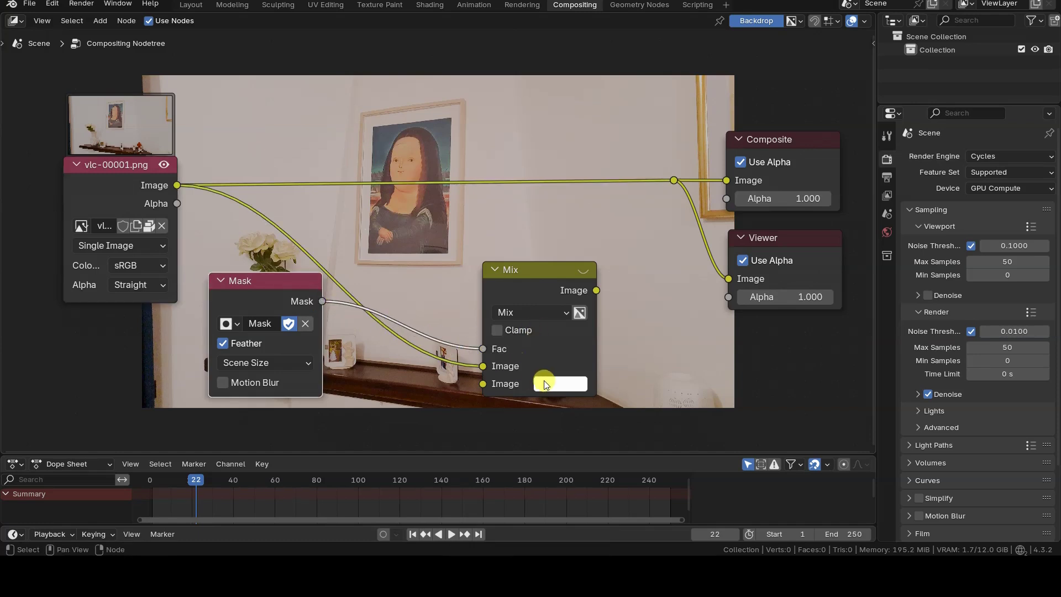
Set the Mix node's second image colour to bright green and link its output to the reroute feeding Composite and Viewer.
left_click(561, 383)
left_click(618, 215)
left_click_drag(598, 291, 674, 181)
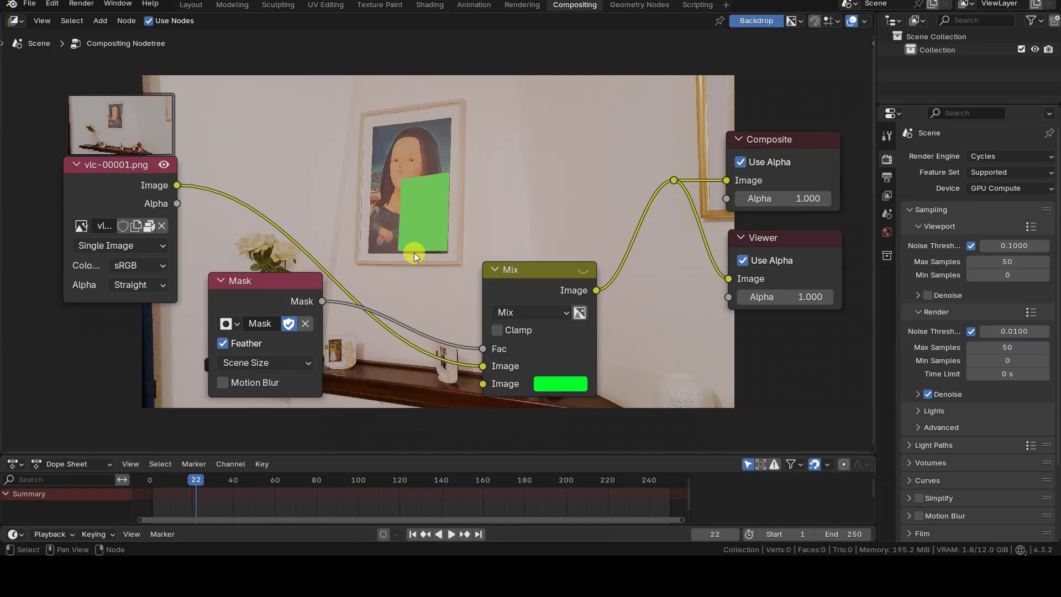
Compare the scene's output resolution with the Viewer Node image's dimensions in the Image Editor.
left_click(887, 177)
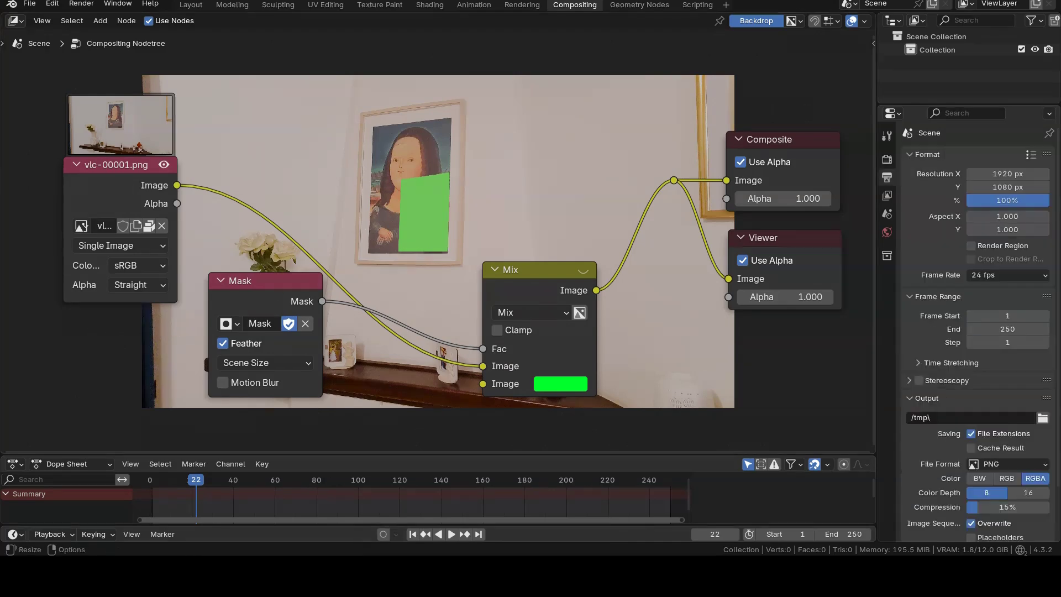
left_click(887, 159)
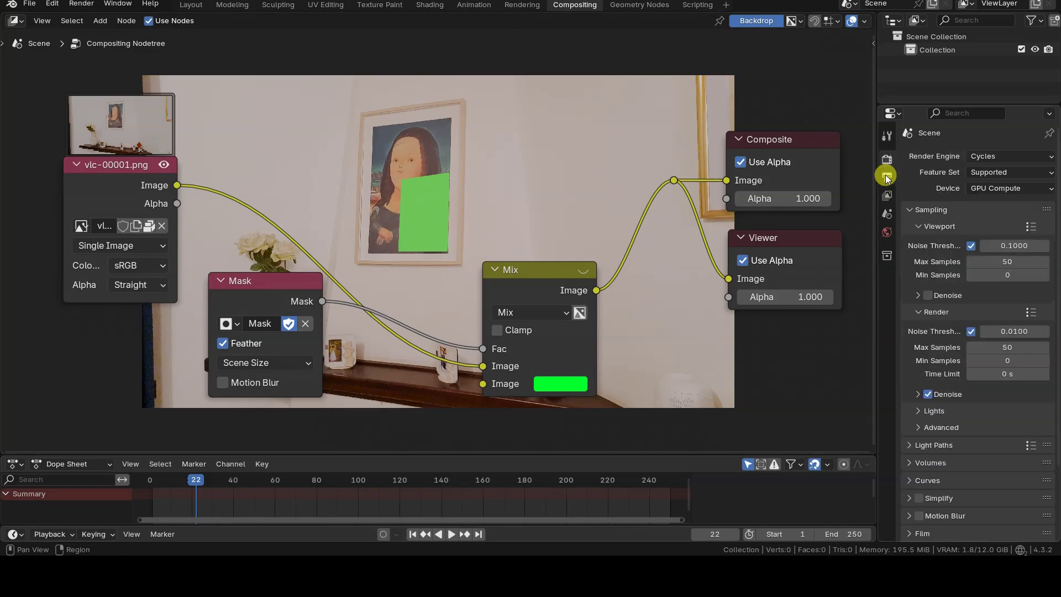
left_click(887, 177)
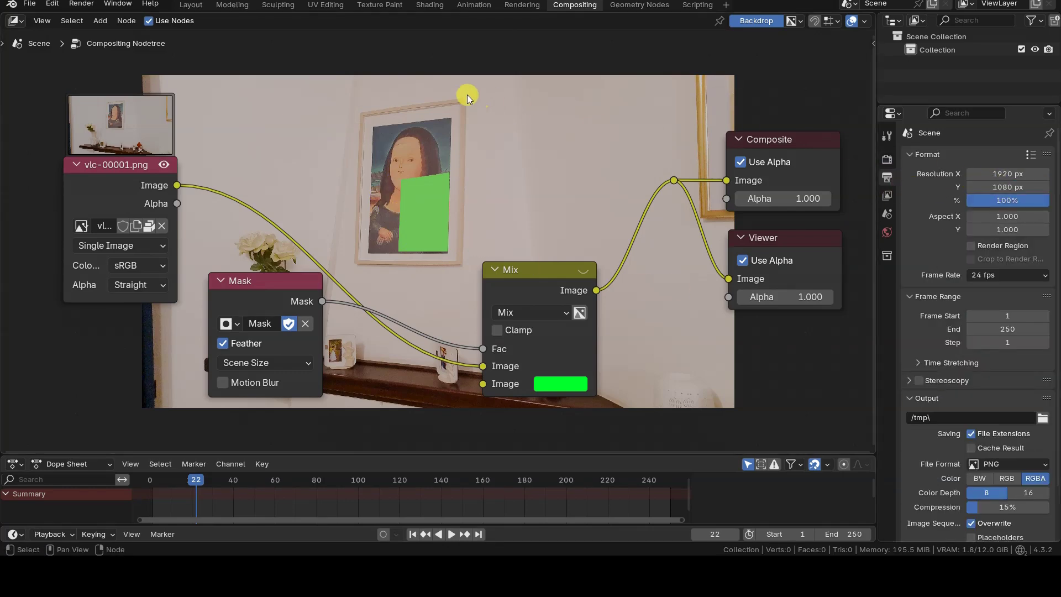
left_click(15, 21)
left_click(42, 70)
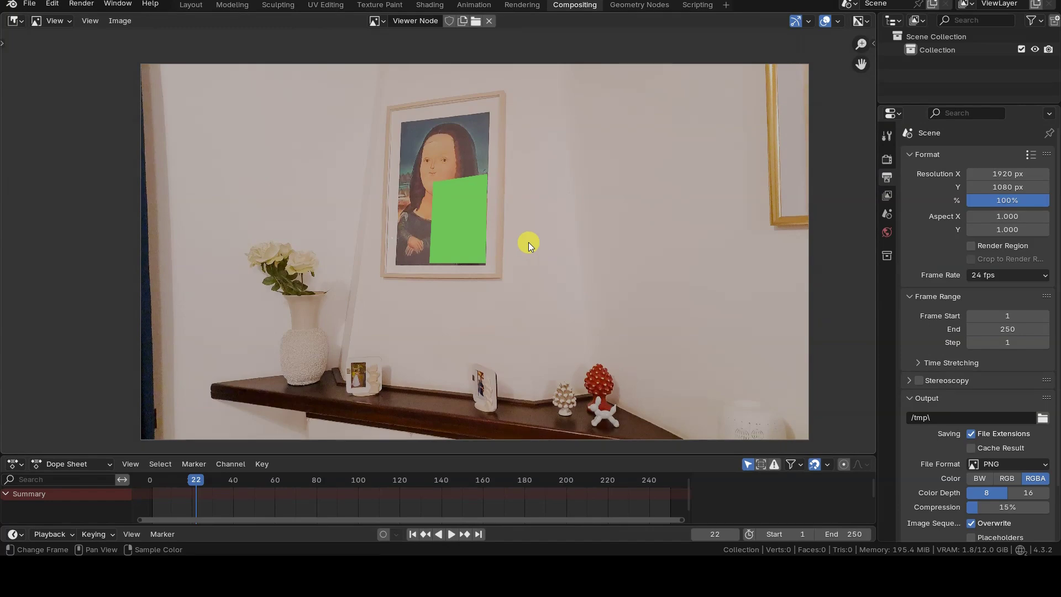
key("n")
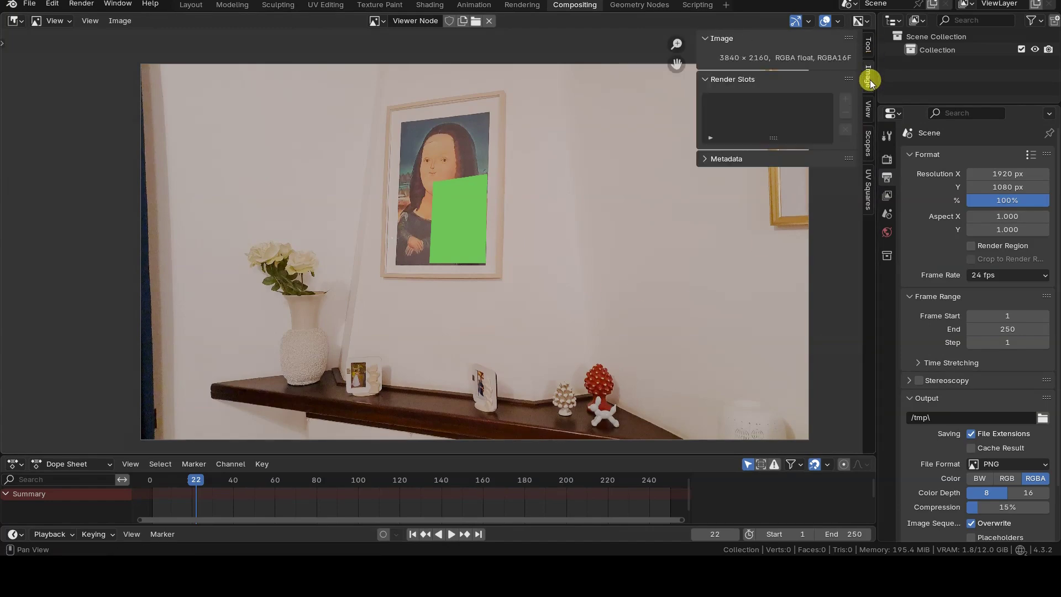
key("n")
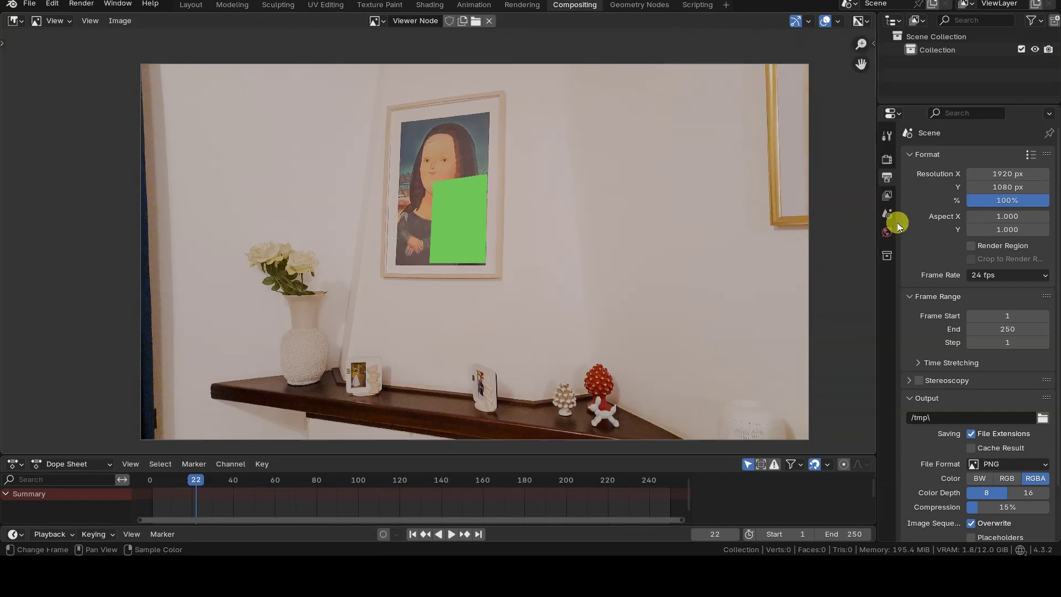
Set the output resolution to 3840 × 2160 px.
left_click(988, 173)
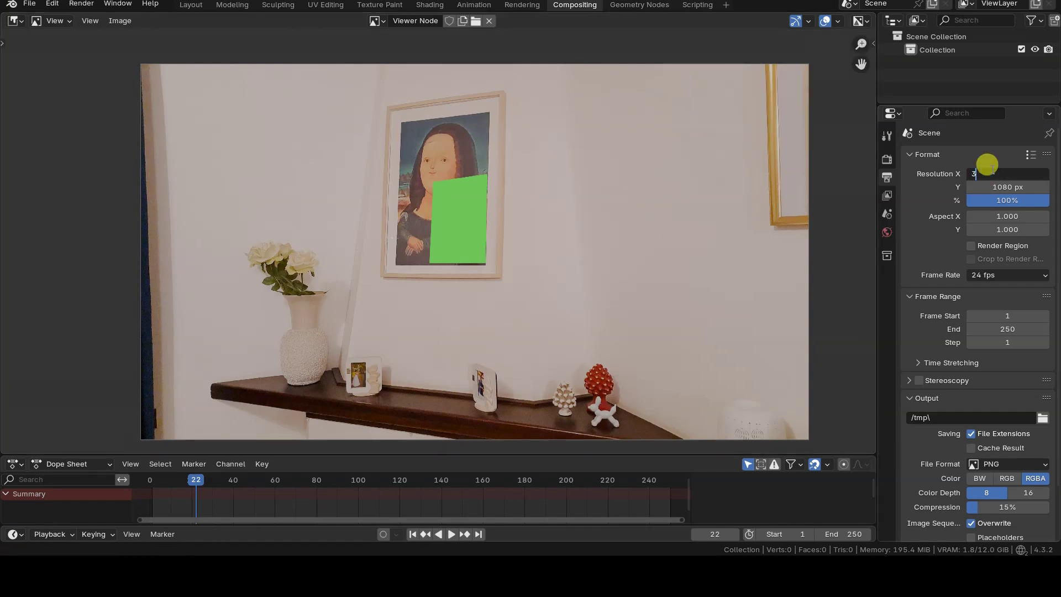
type("3840")
key("Tab")
key("Return")
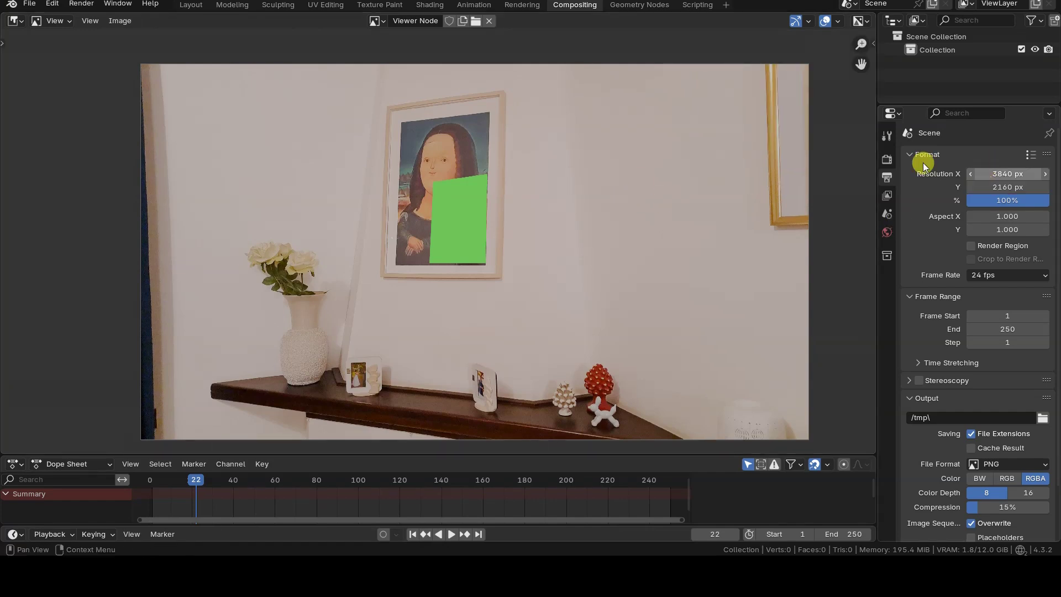
Check the mask outline in Mask mode, return to the Compositor, and choose Scene Size as the Mask node's size source.
left_click(53, 20)
left_click(47, 78)
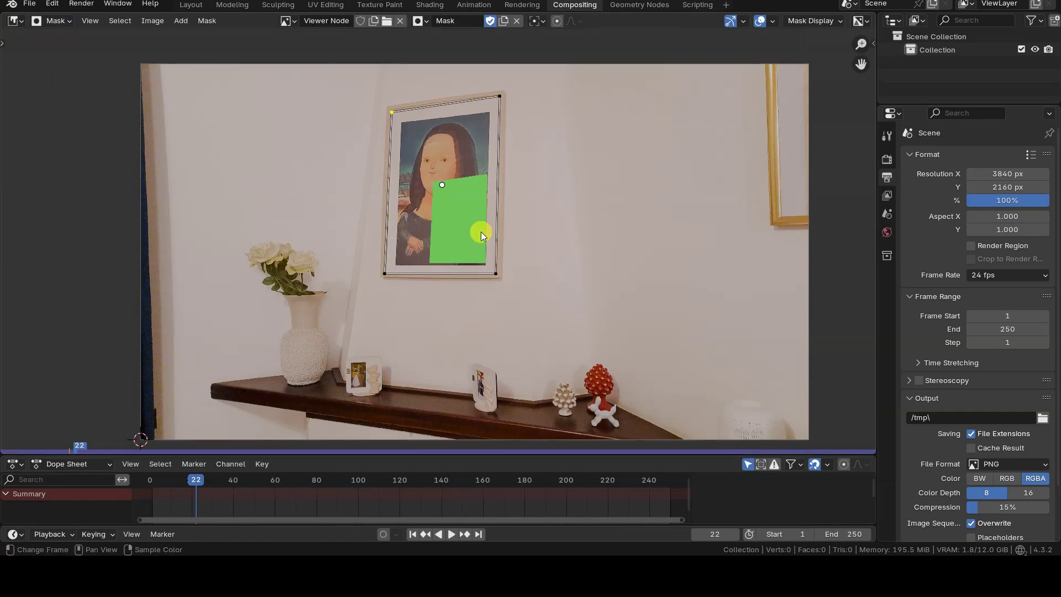
left_click(15, 21)
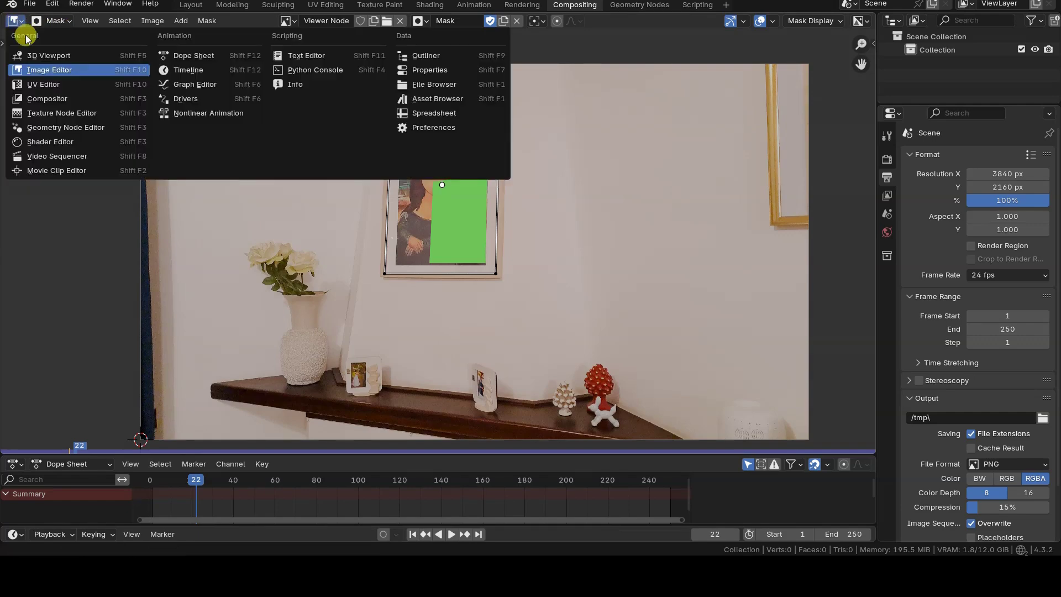
left_click(61, 98)
left_click(266, 362)
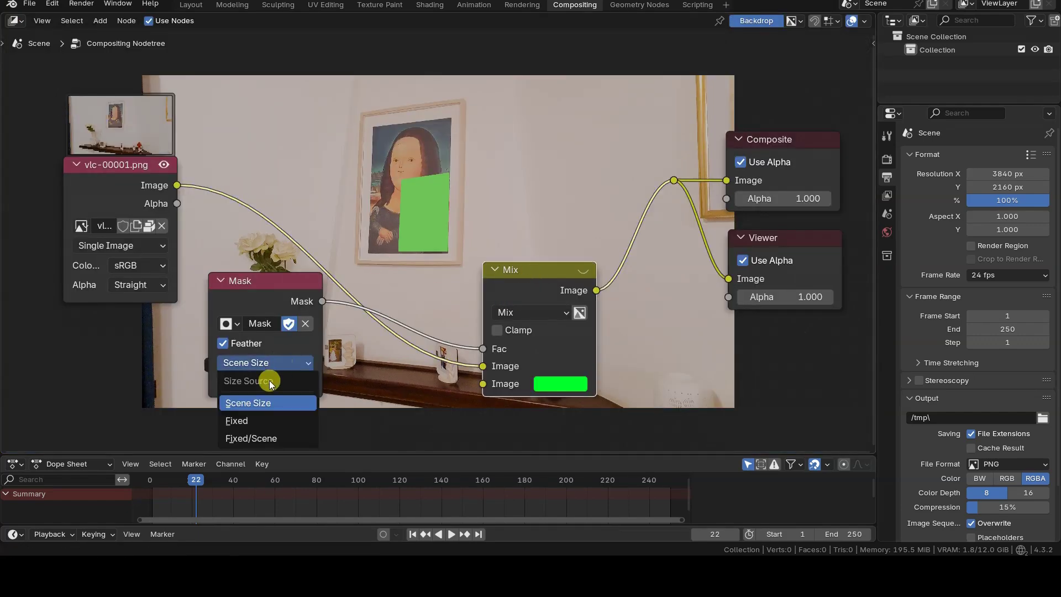
left_click(264, 402)
Rearrange the nodes so the Mask node sits above the photo's image node, and move the Mix node slightly up.
left_click_drag(288, 286, 297, 261)
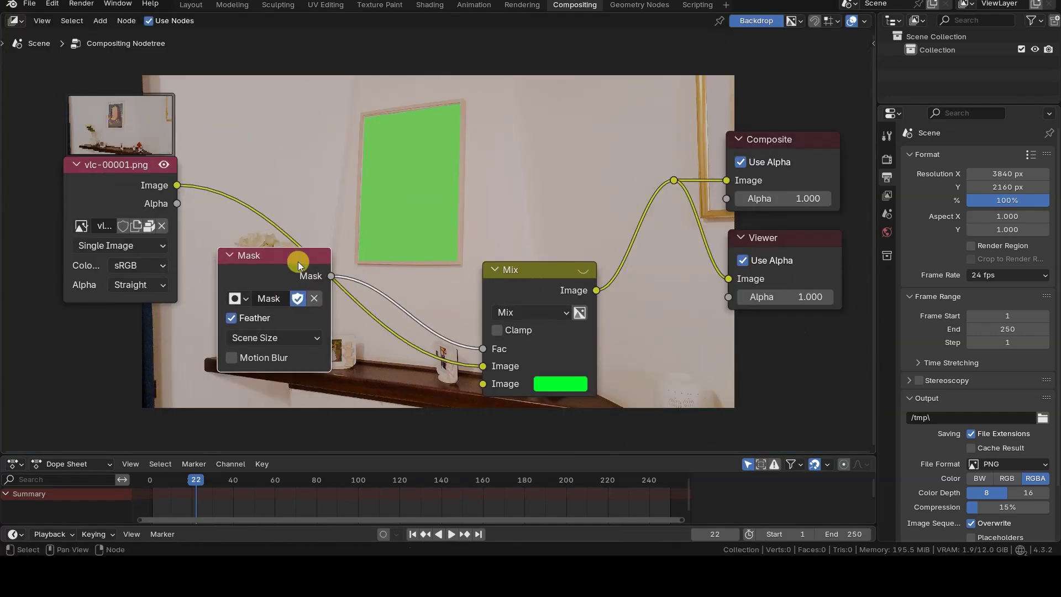
scroll(390, 250, "up", 1)
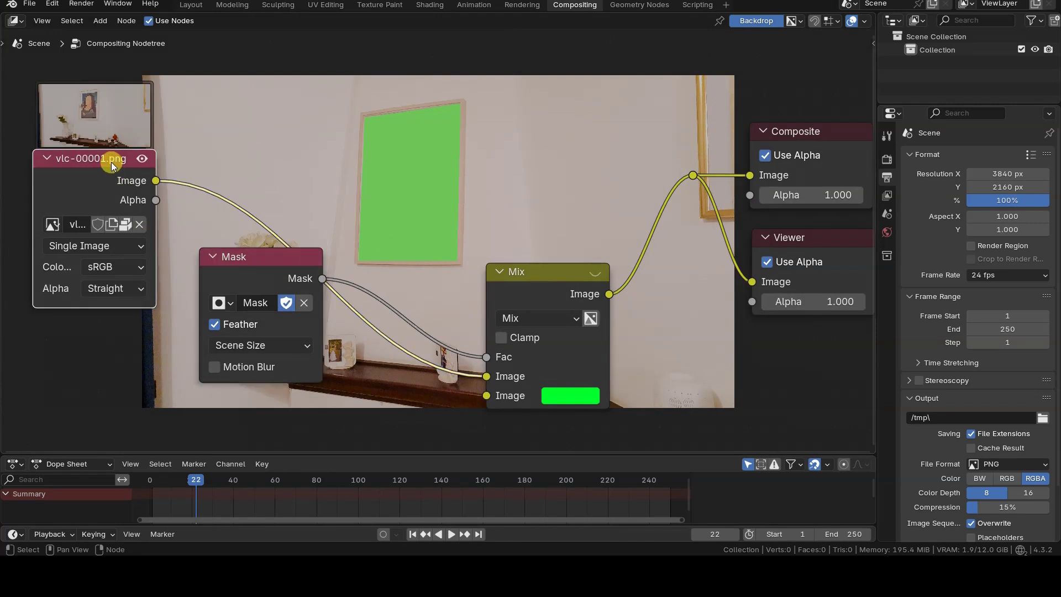
left_click_drag(111, 162, 99, 295)
left_click_drag(255, 251, 86, 75)
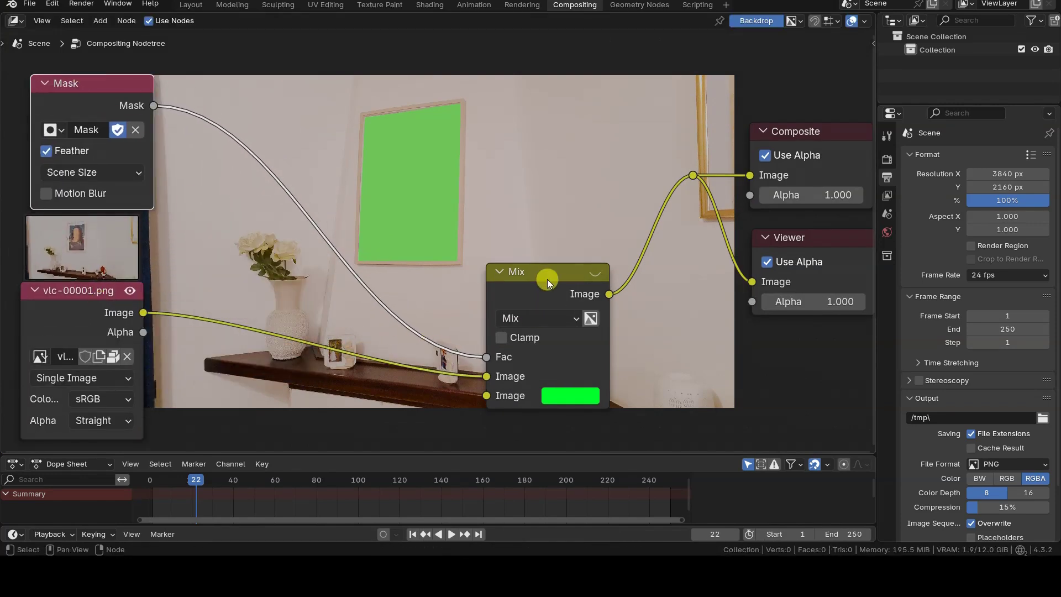
left_click_drag(508, 271, 500, 249)
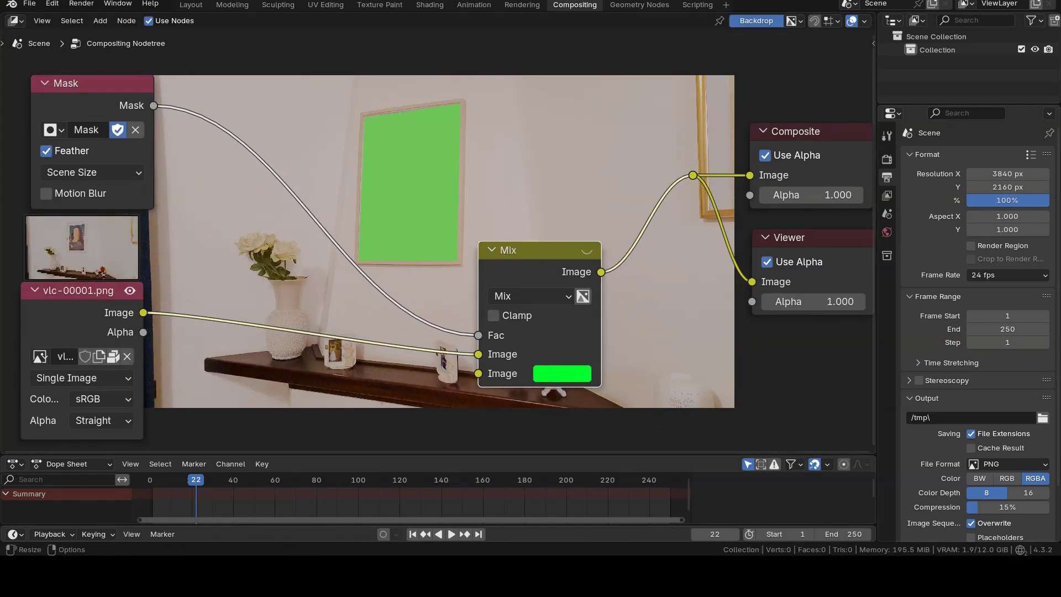